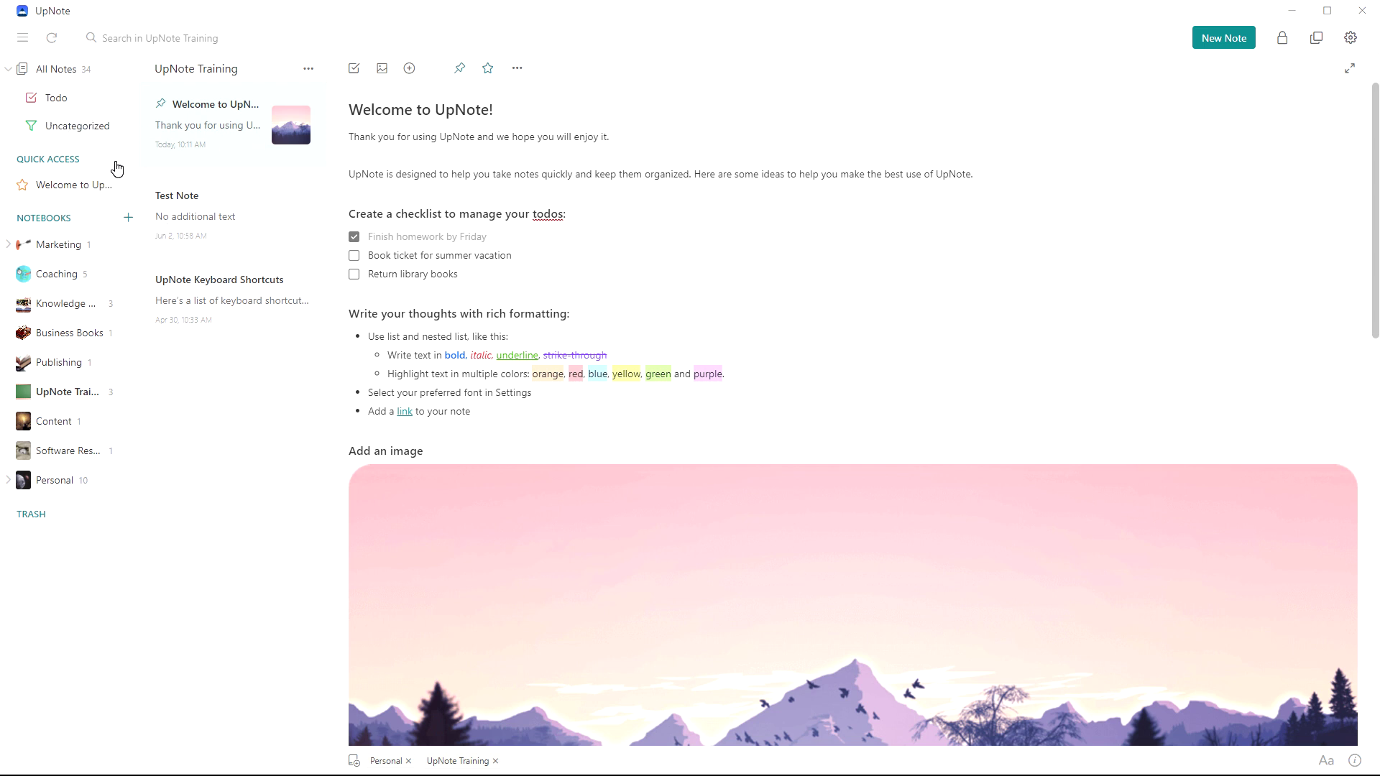
pyautogui.click(220, 38)
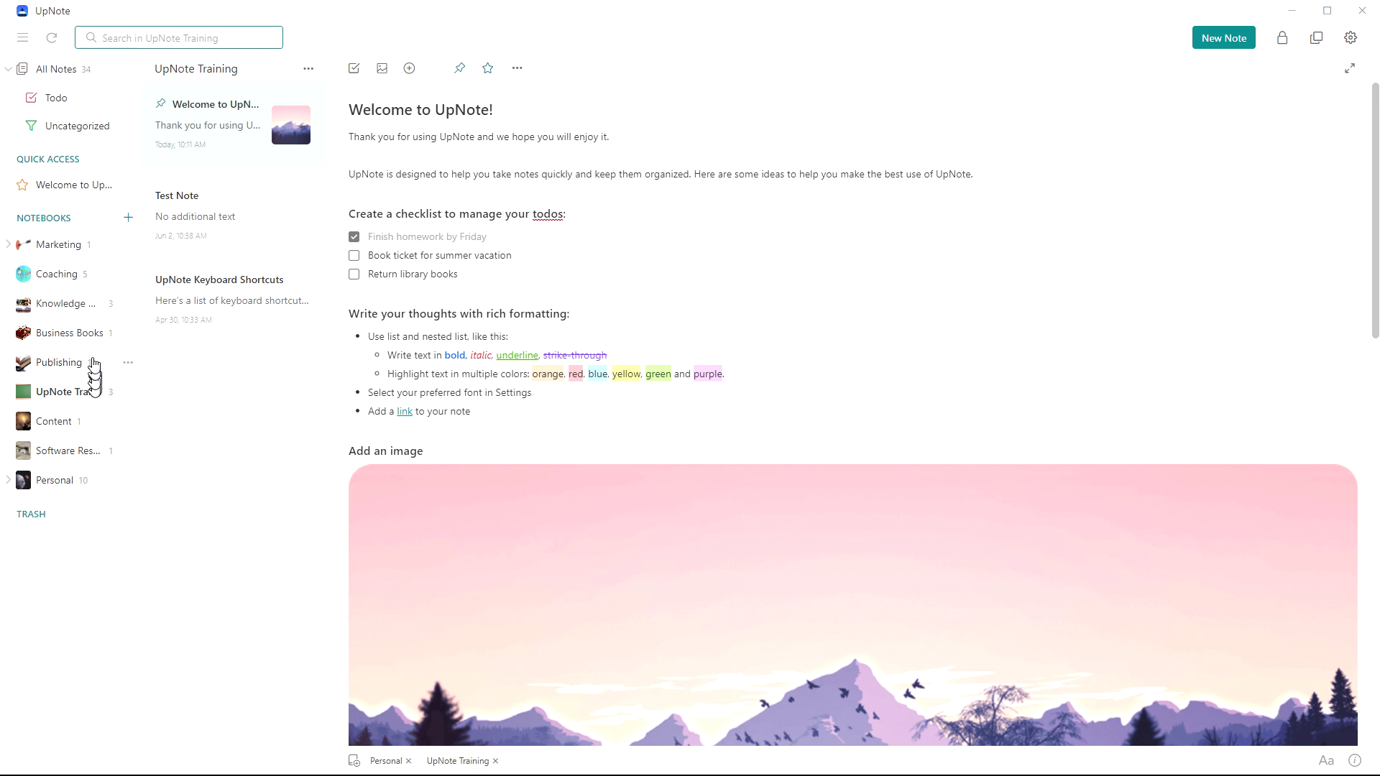
pyautogui.click(9, 481)
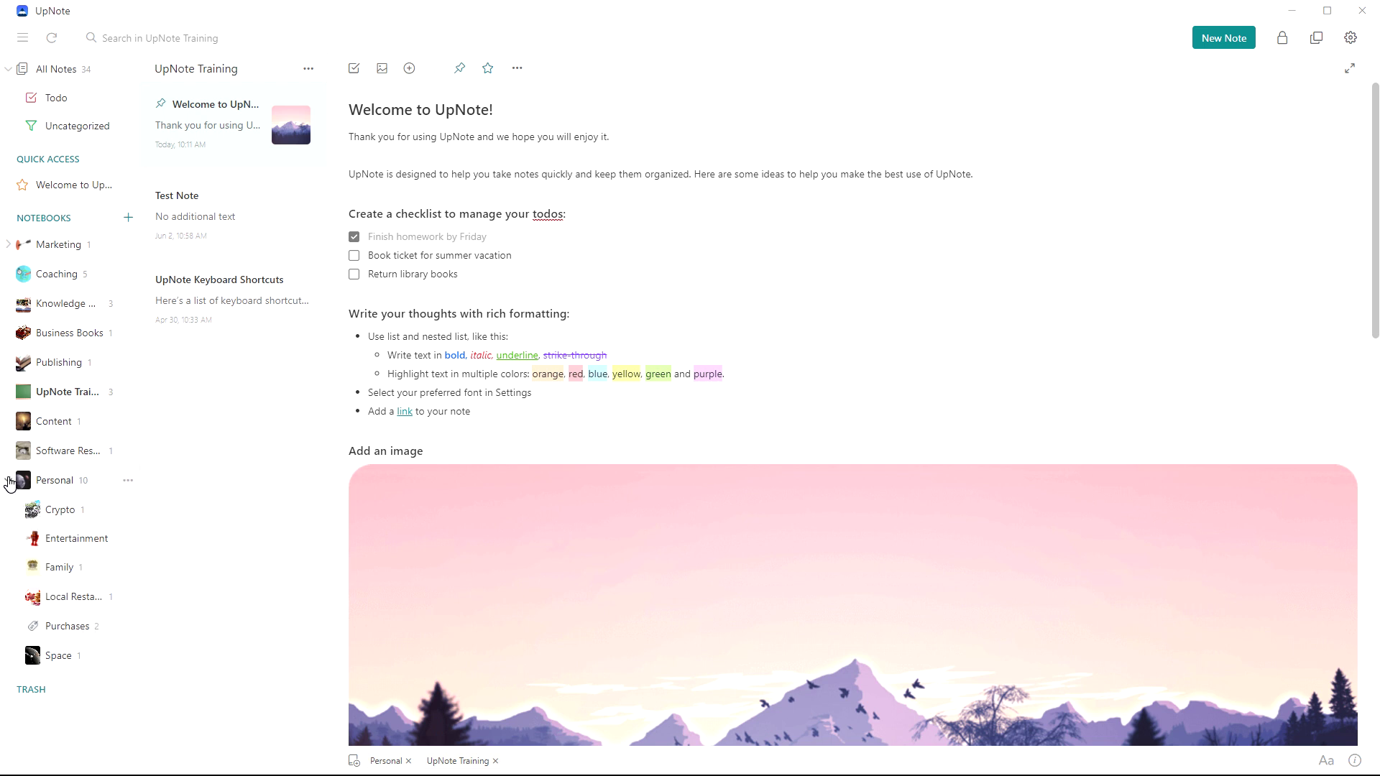
pyautogui.click(9, 481)
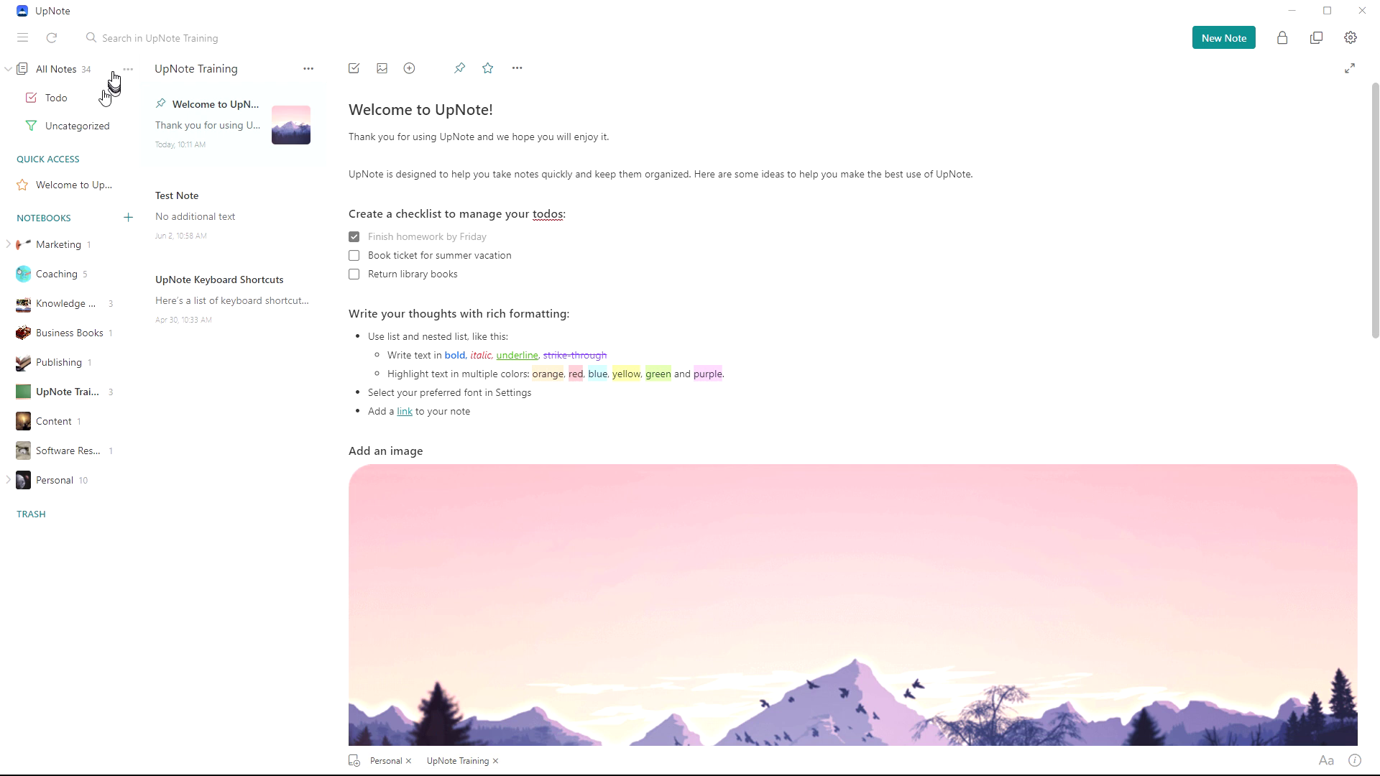
pyautogui.click(127, 70)
pyautogui.click(148, 83)
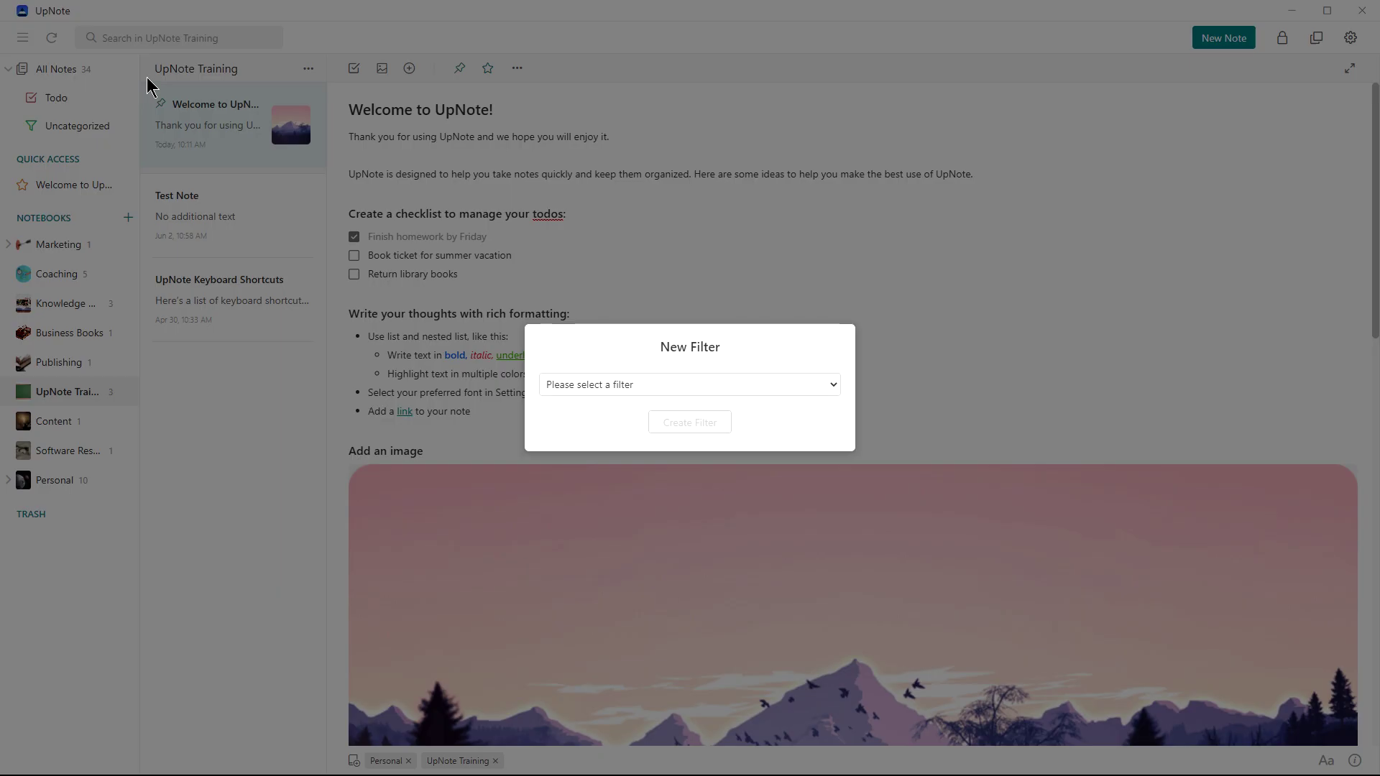
pyautogui.click(597, 384)
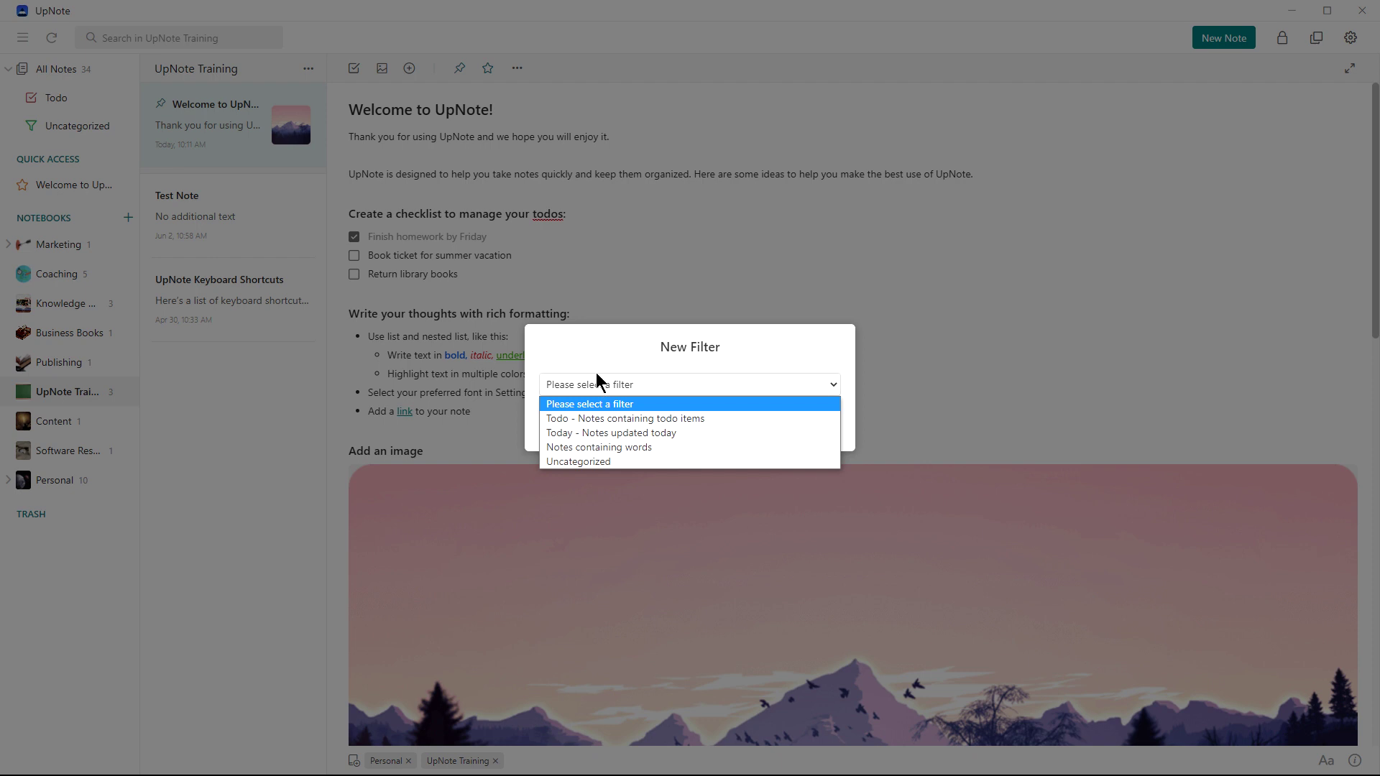
pyautogui.click(795, 352)
pyautogui.click(213, 470)
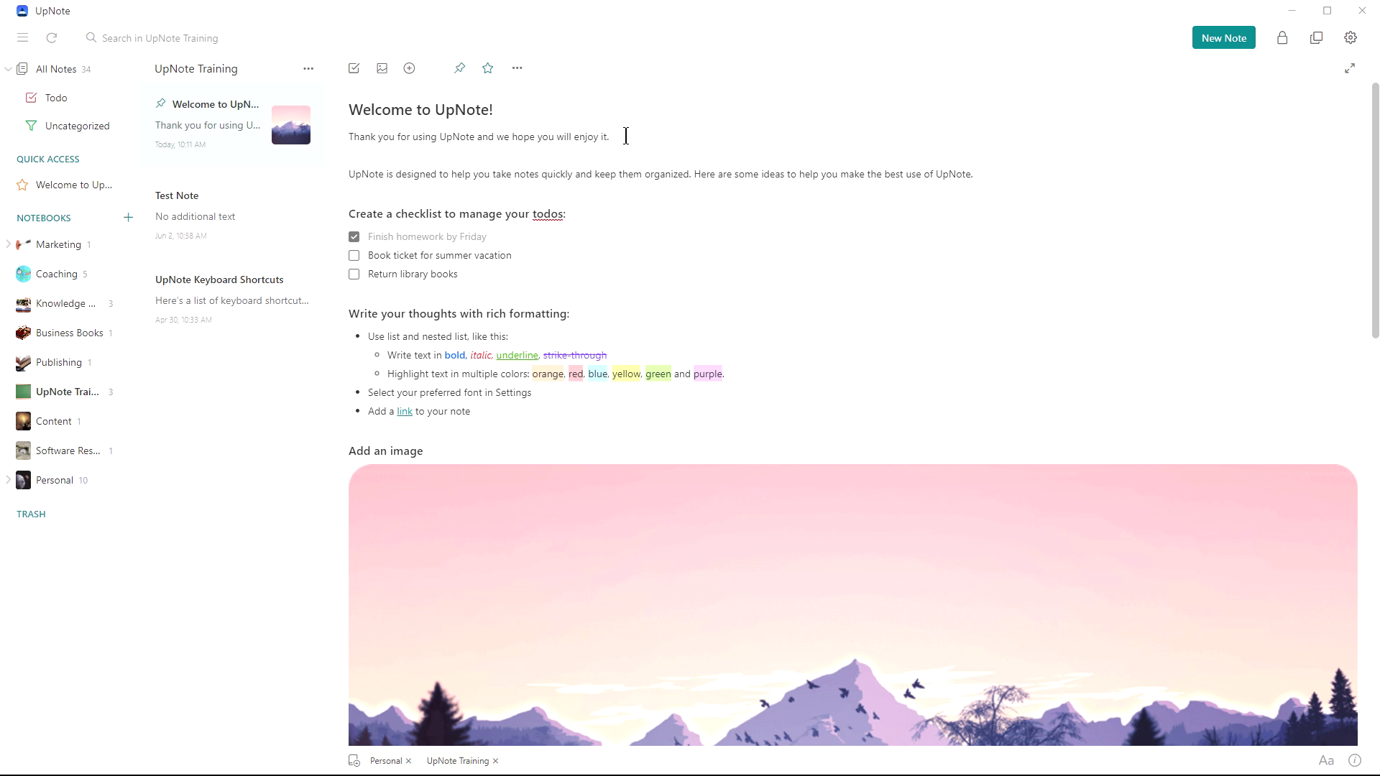
pyautogui.click(1349, 69)
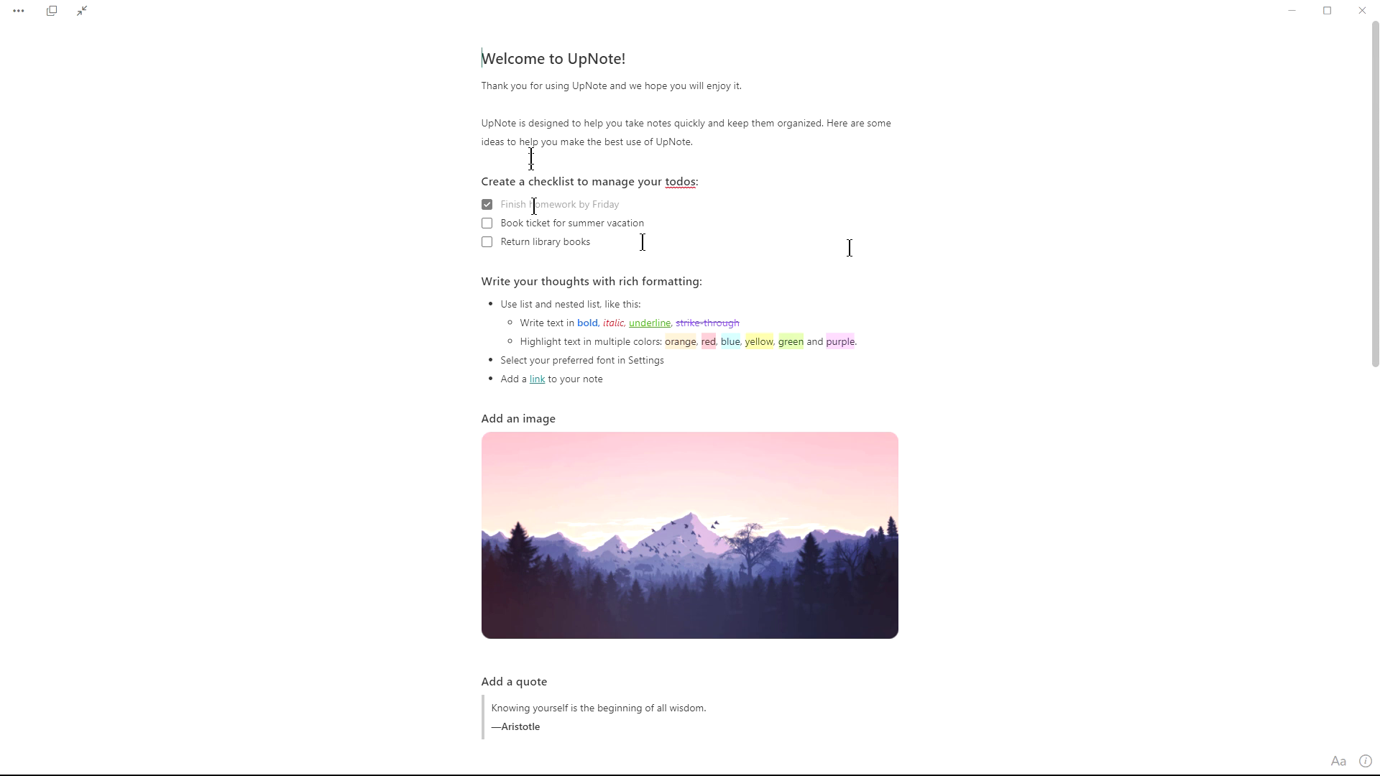
pyautogui.click(82, 11)
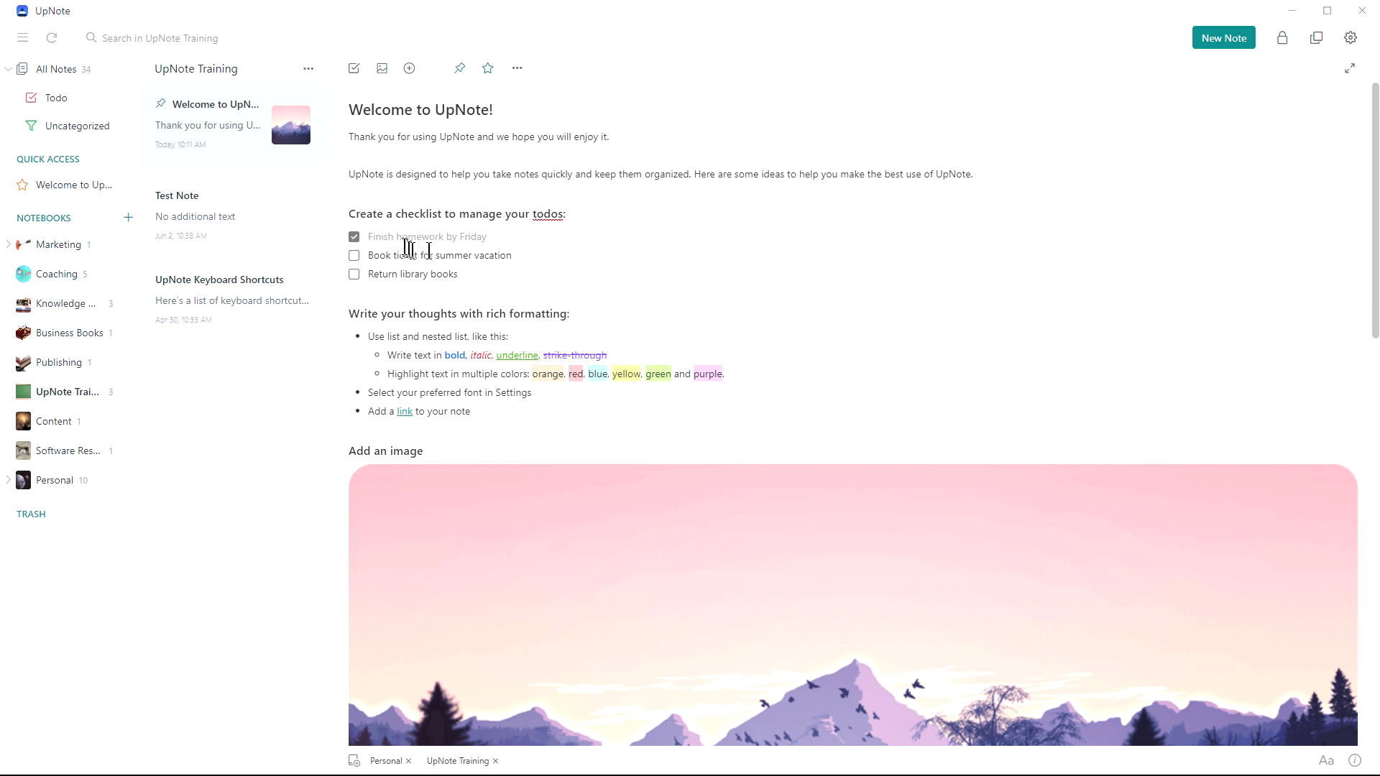
pyautogui.click(355, 256)
pyautogui.click(354, 256)
# Show the context menu after 'strike-through' and preview its Heading, Format, Highlight and Speech submenus
pyautogui.click(757, 352)
pyautogui.rightClick(758, 352)
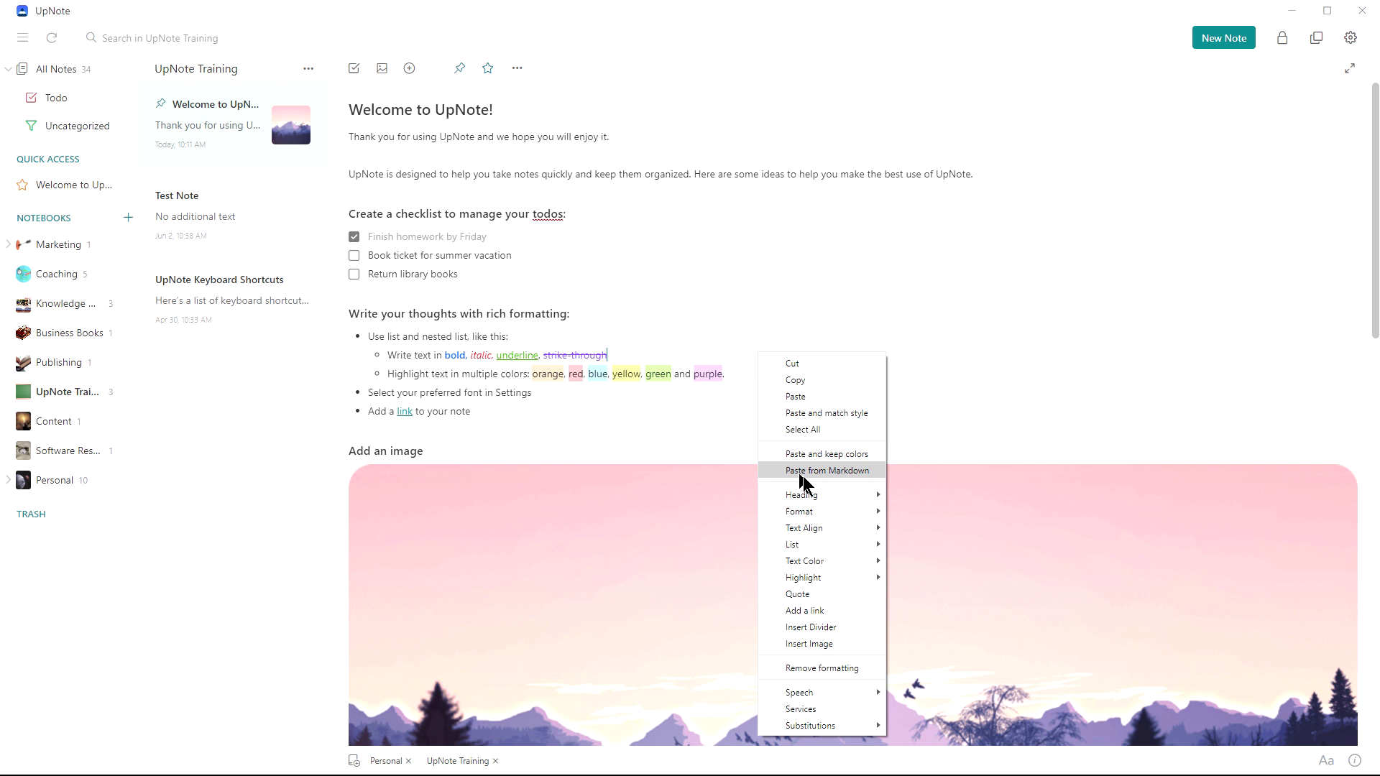
pyautogui.moveTo(817, 498)
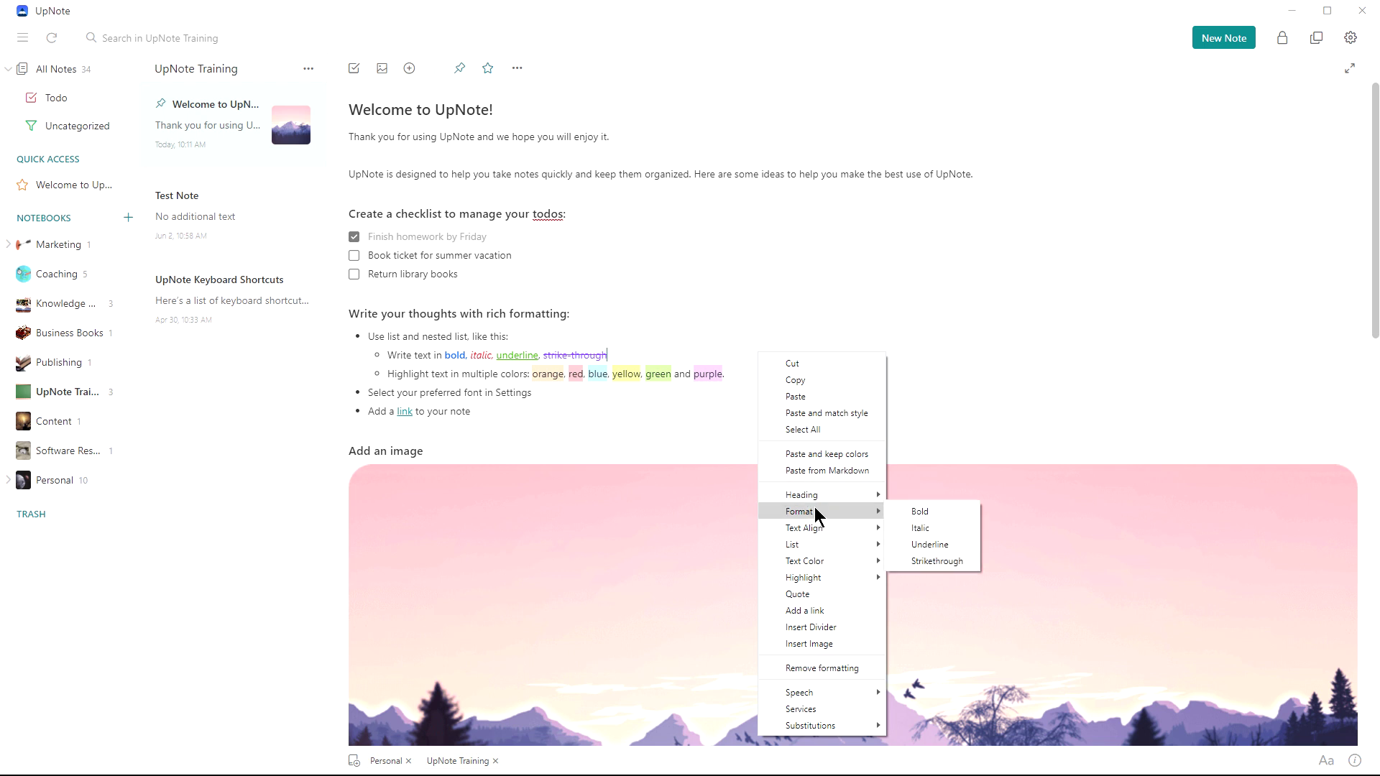
pyautogui.moveTo(817, 534)
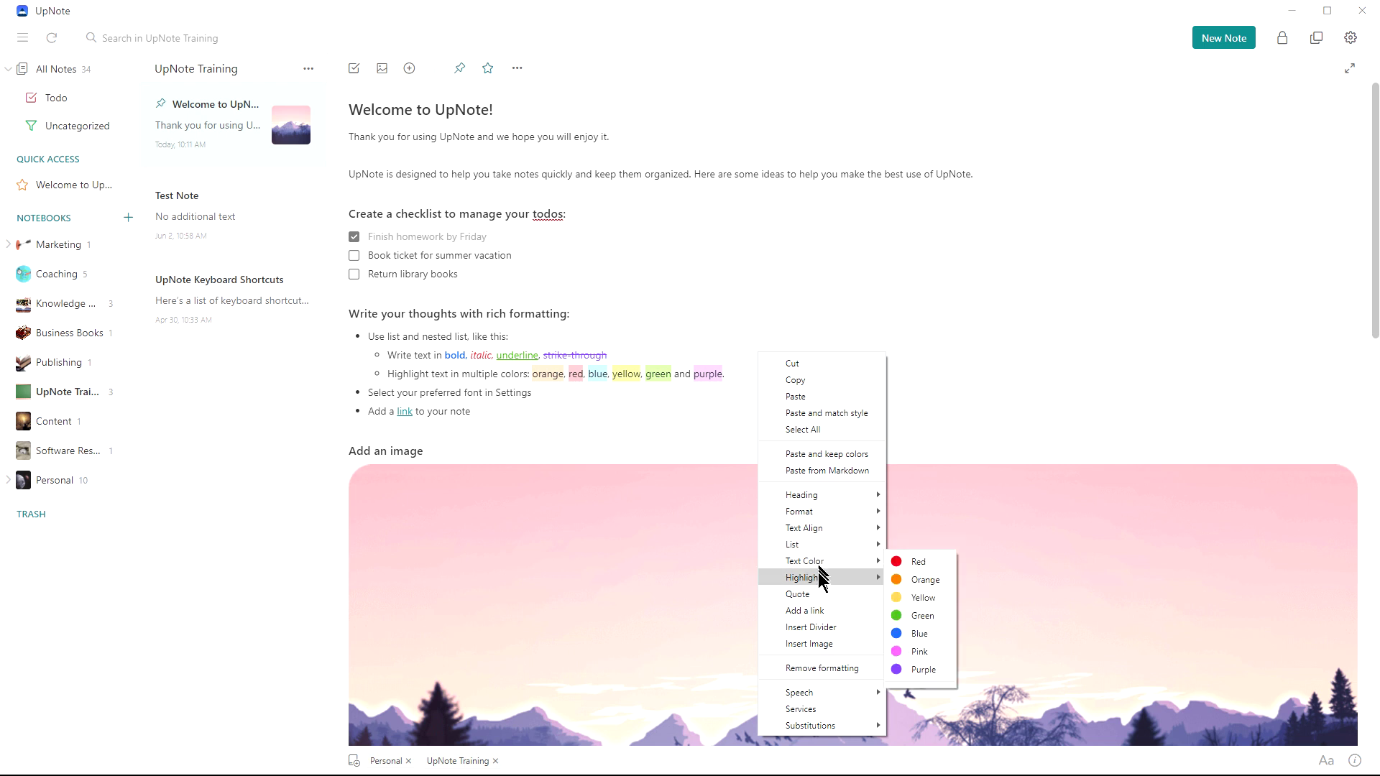
pyautogui.moveTo(819, 582)
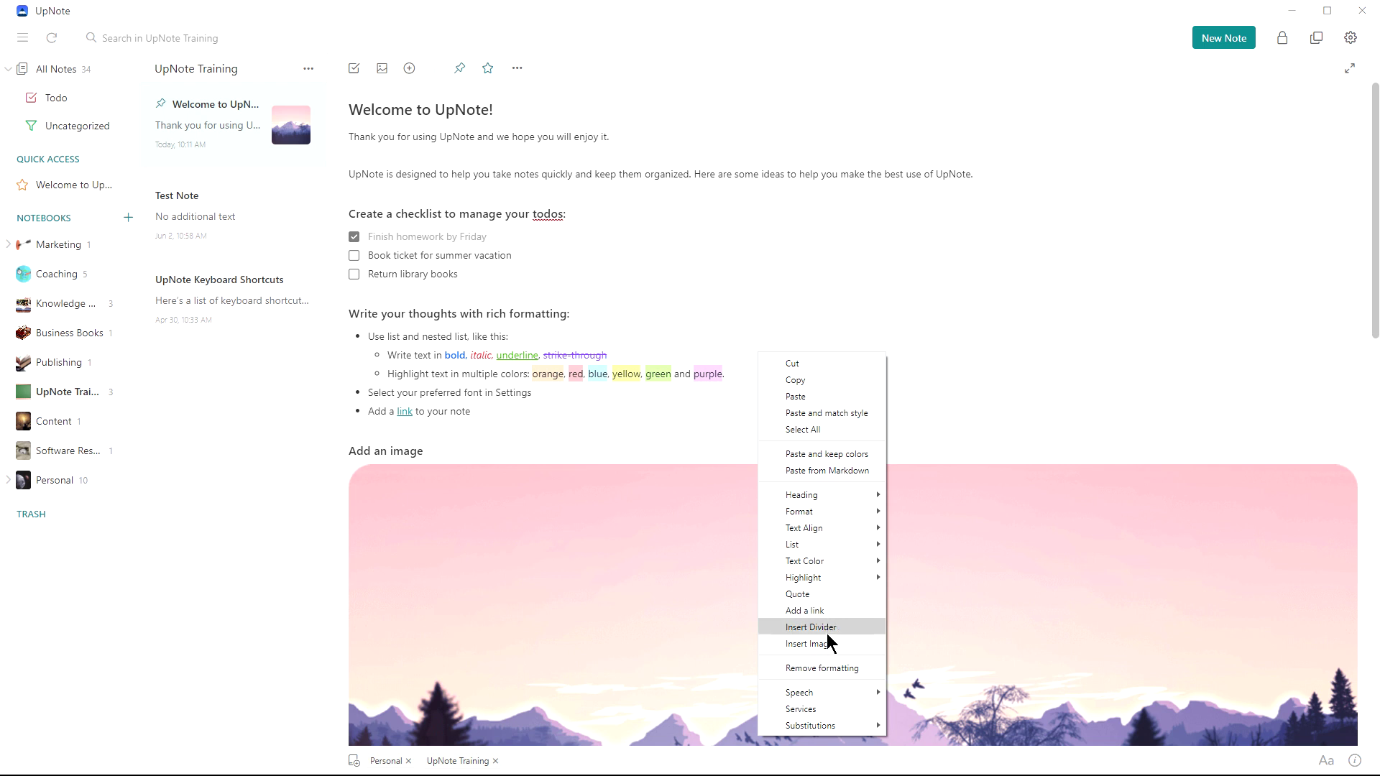
pyautogui.moveTo(828, 698)
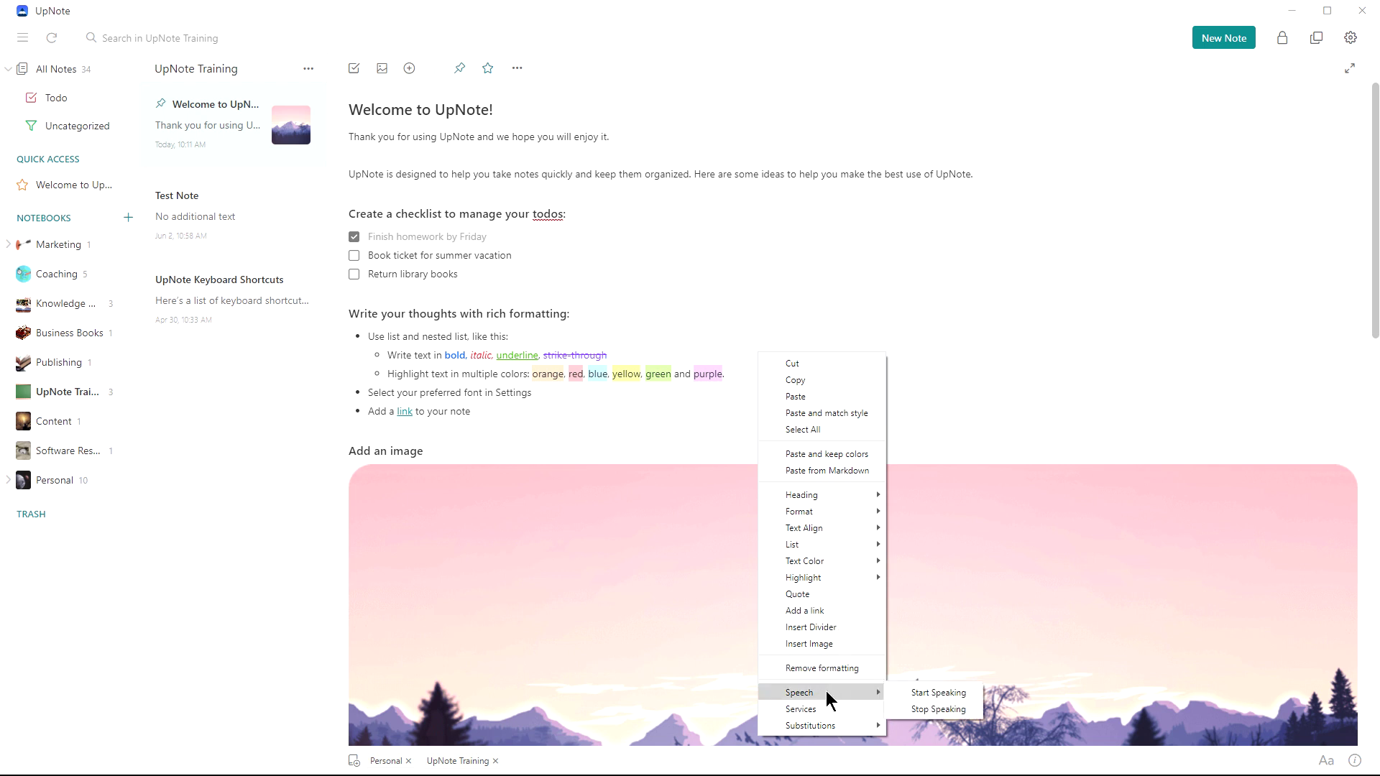
pyautogui.click(1012, 460)
pyautogui.scroll(-2, 910, 453)
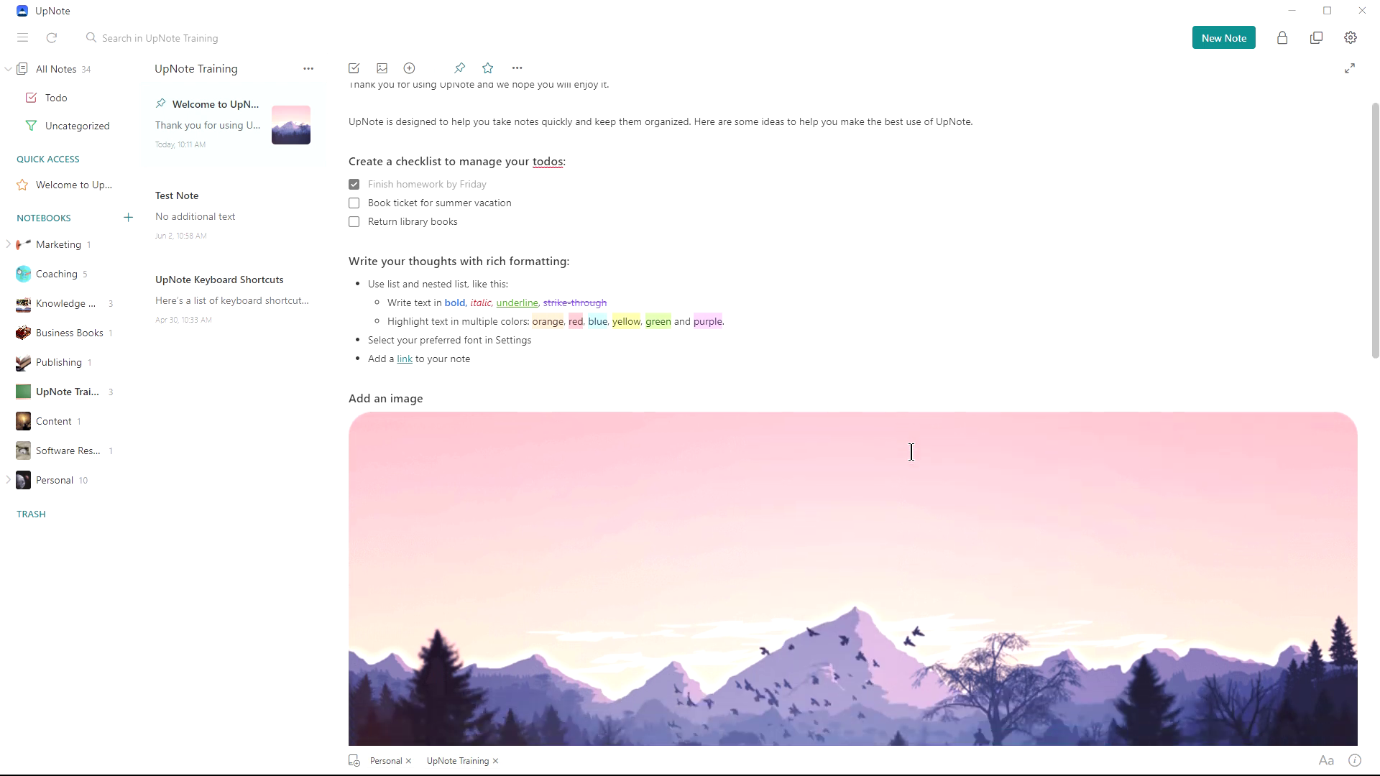
pyautogui.scroll(-1, 798, 371)
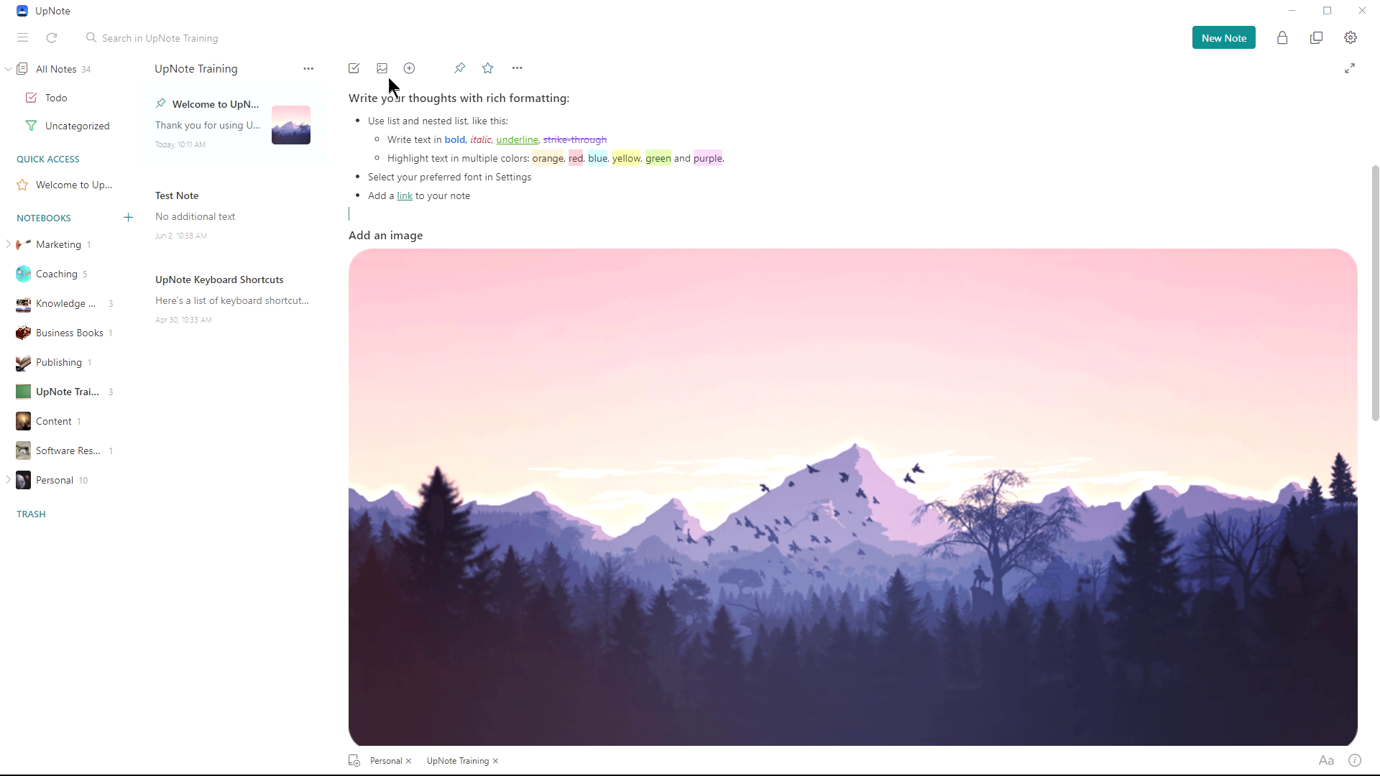
pyautogui.scroll(-2, 592, 349)
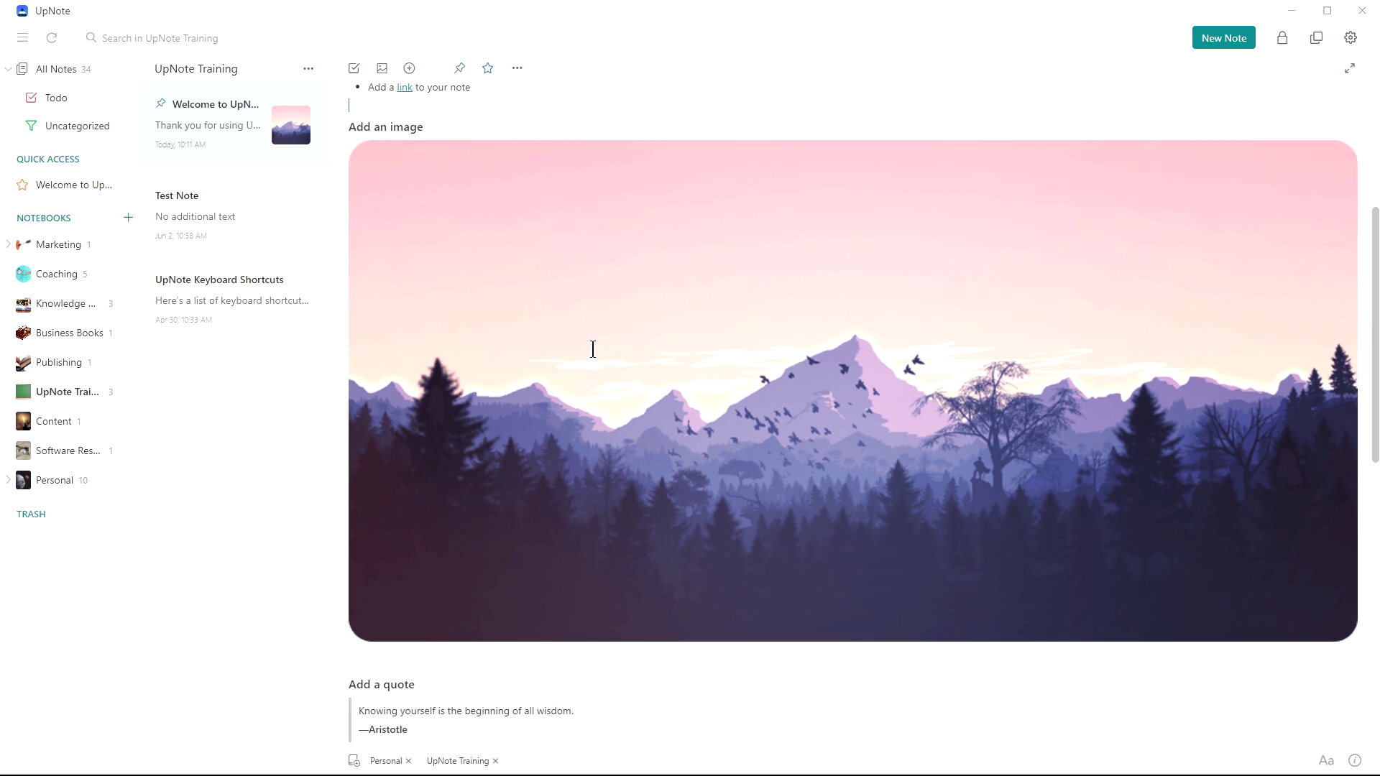
pyautogui.scroll(-5, 592, 348)
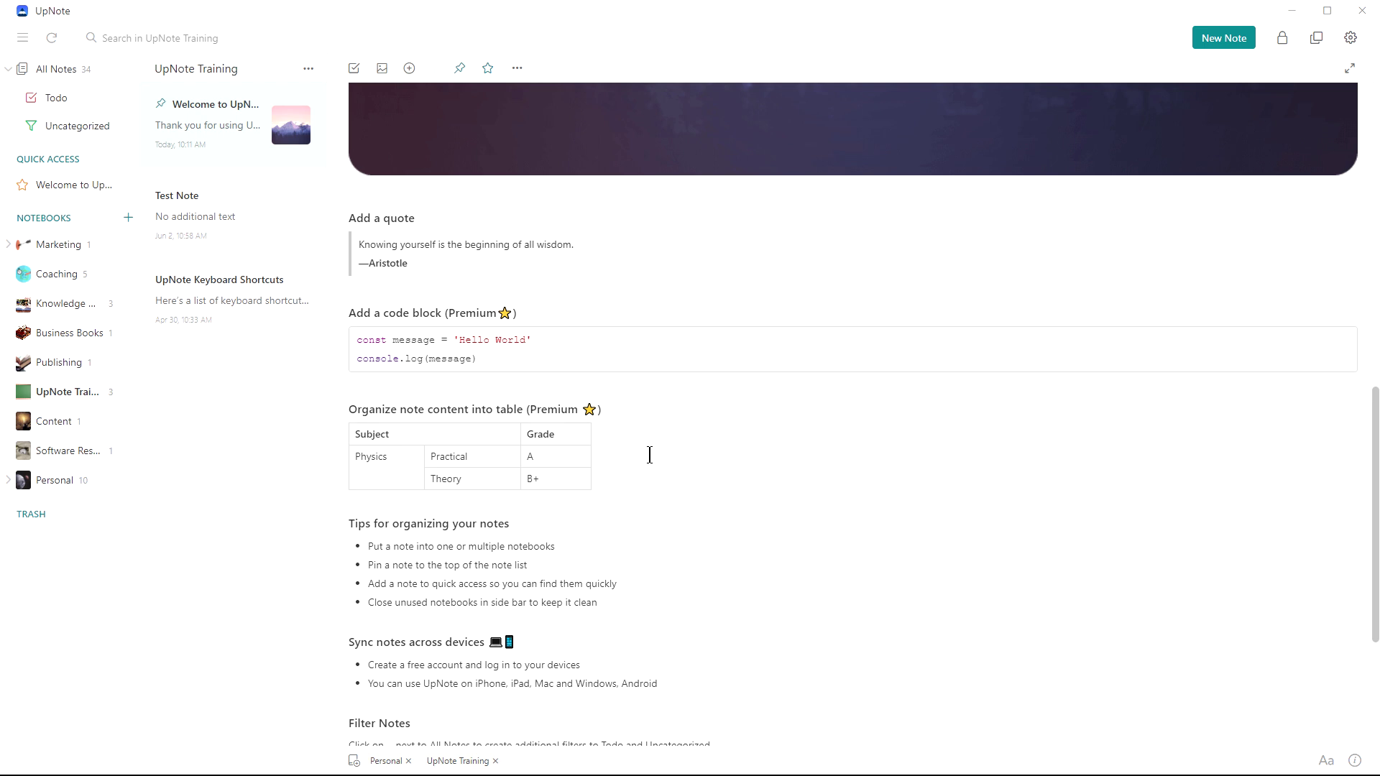
pyautogui.scroll(-4, 650, 455)
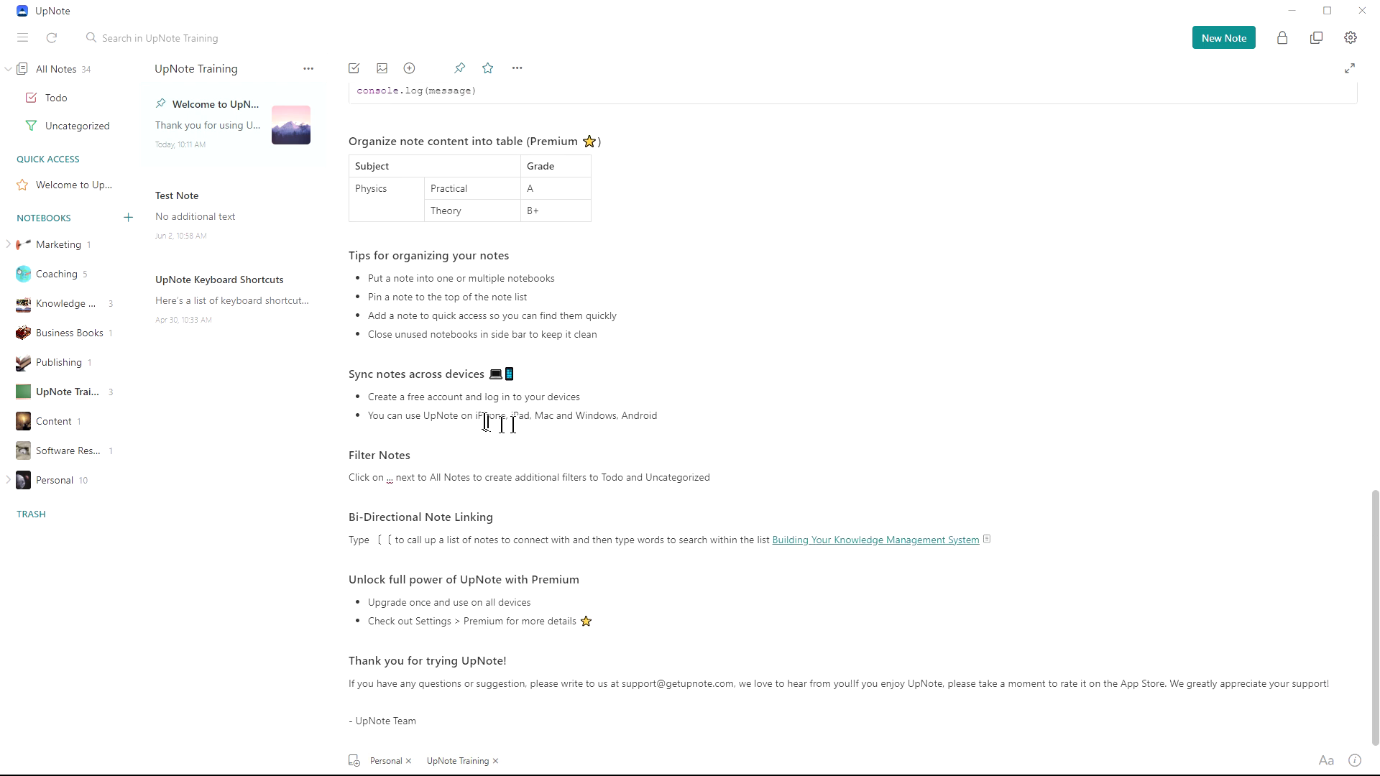
pyautogui.moveTo(475, 420); pyautogui.dragTo(653, 418)
pyautogui.click(652, 417)
# On a new line, insert a [[ link to the 'Choosing Your Knowledge Management Tool' note
pyautogui.press('Return')
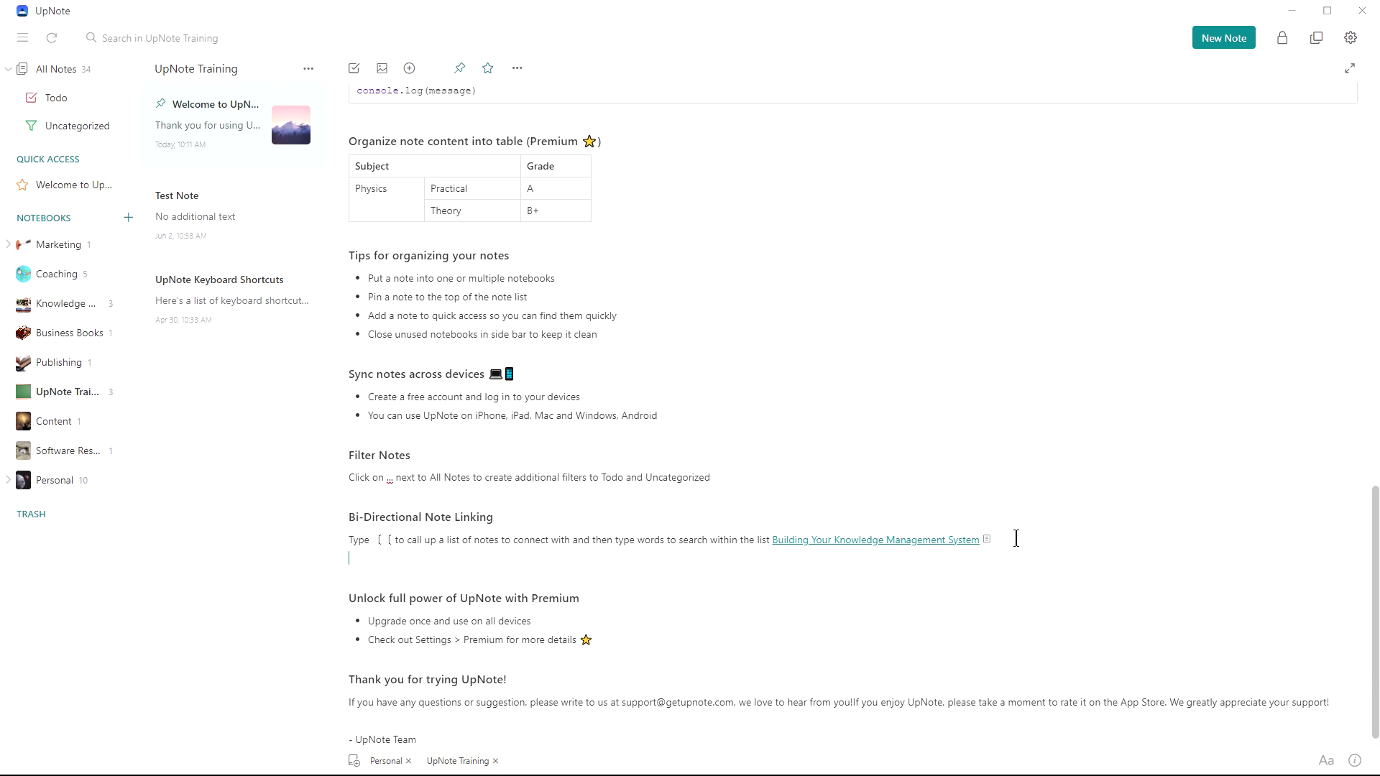
pyautogui.write('[[')
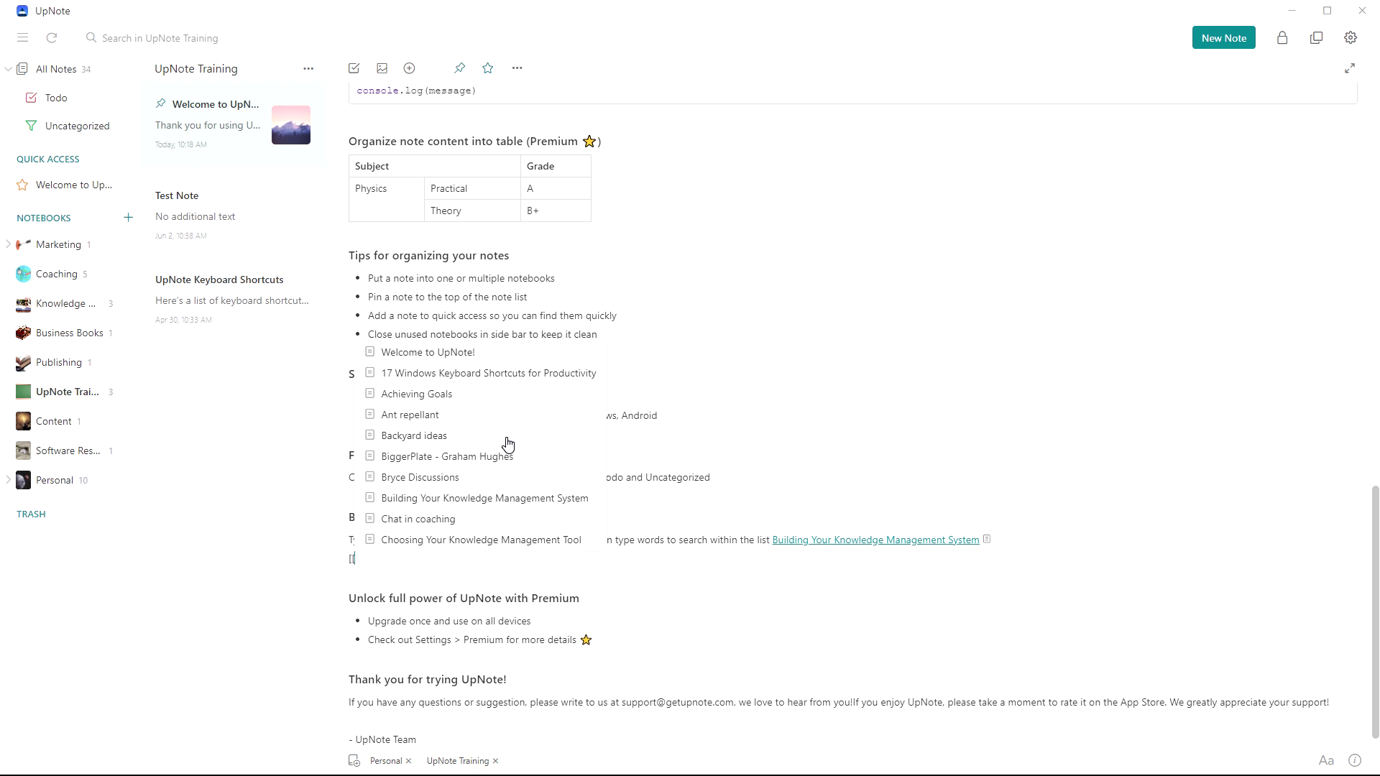
pyautogui.click(531, 543)
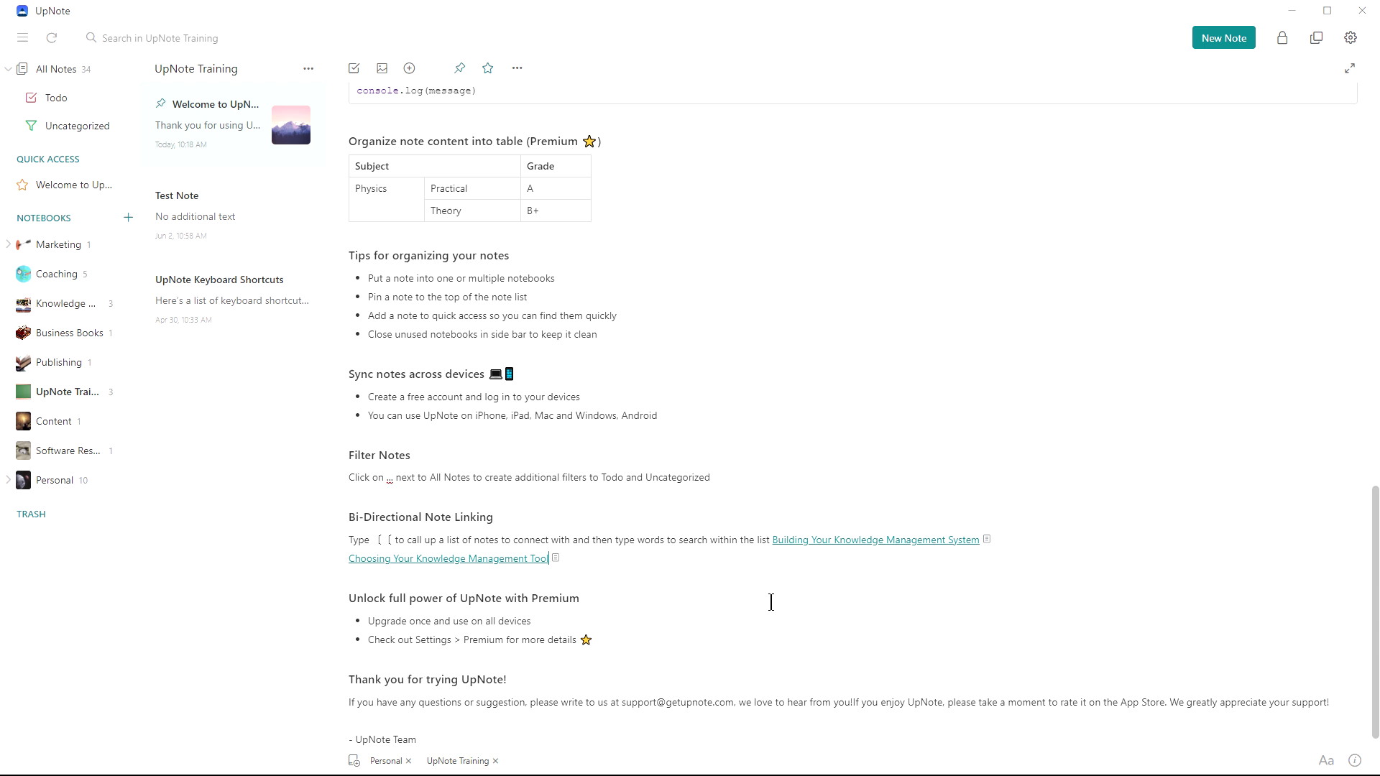
pyautogui.scroll(-1, 726, 633)
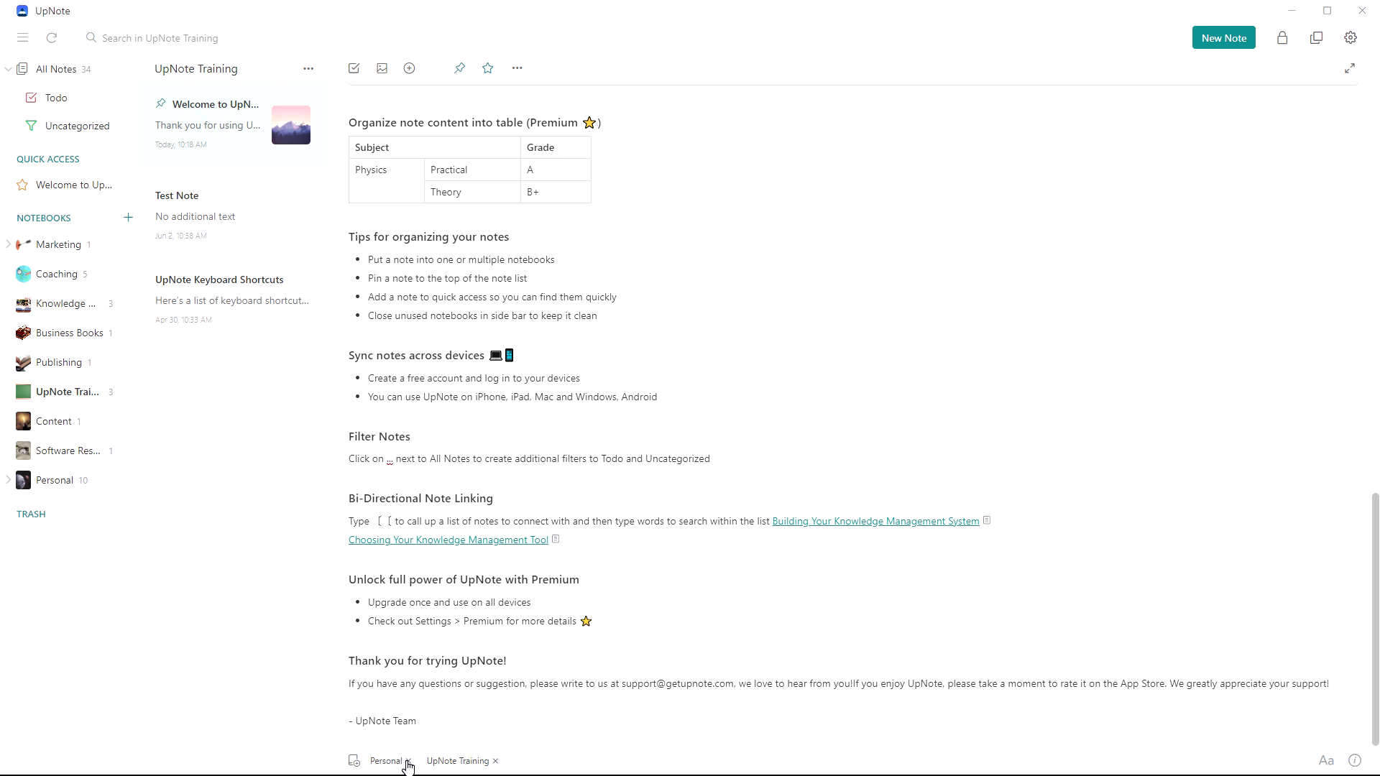
# Remove the Welcome note's Personal notebook tag and display its formatting options and info details
pyautogui.click(408, 762)
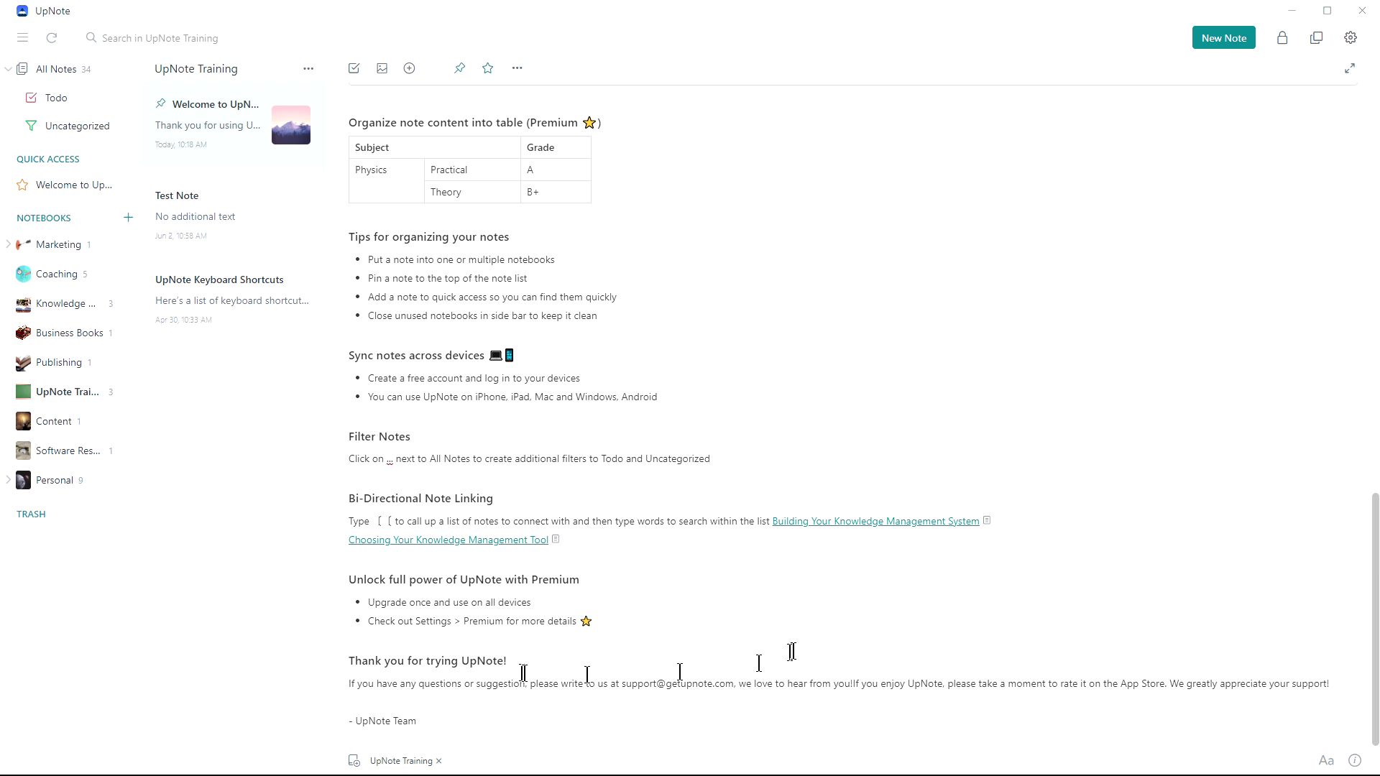
pyautogui.click(1328, 762)
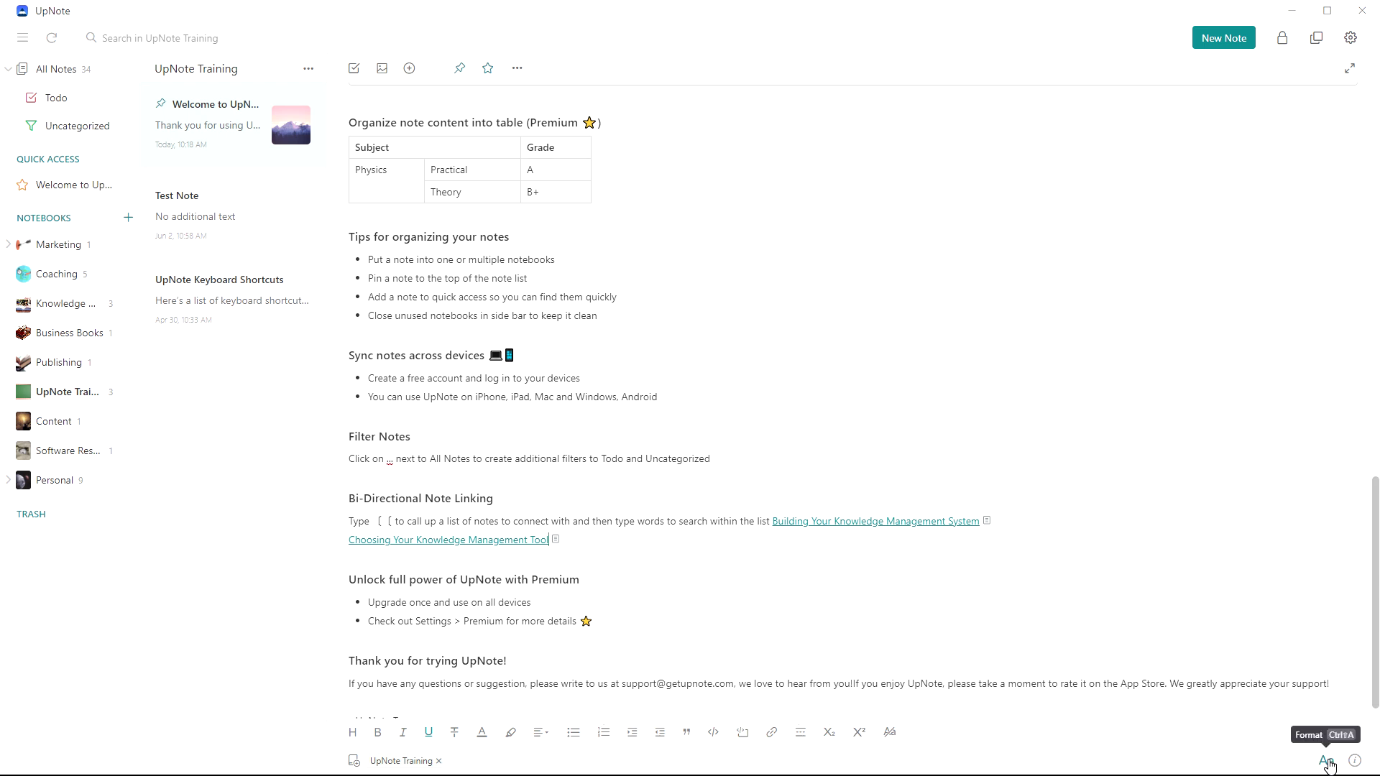
pyautogui.click(1355, 761)
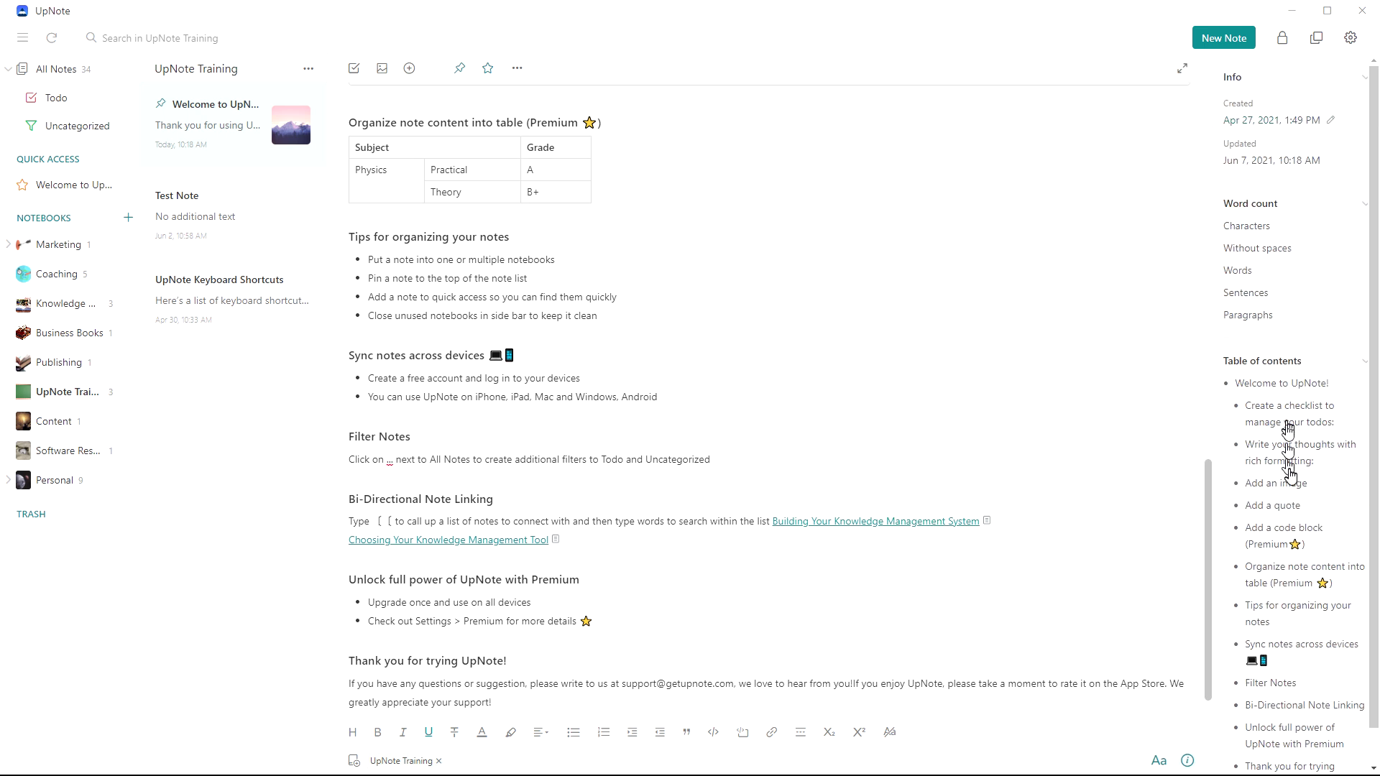
pyautogui.scroll(-1, 1290, 489)
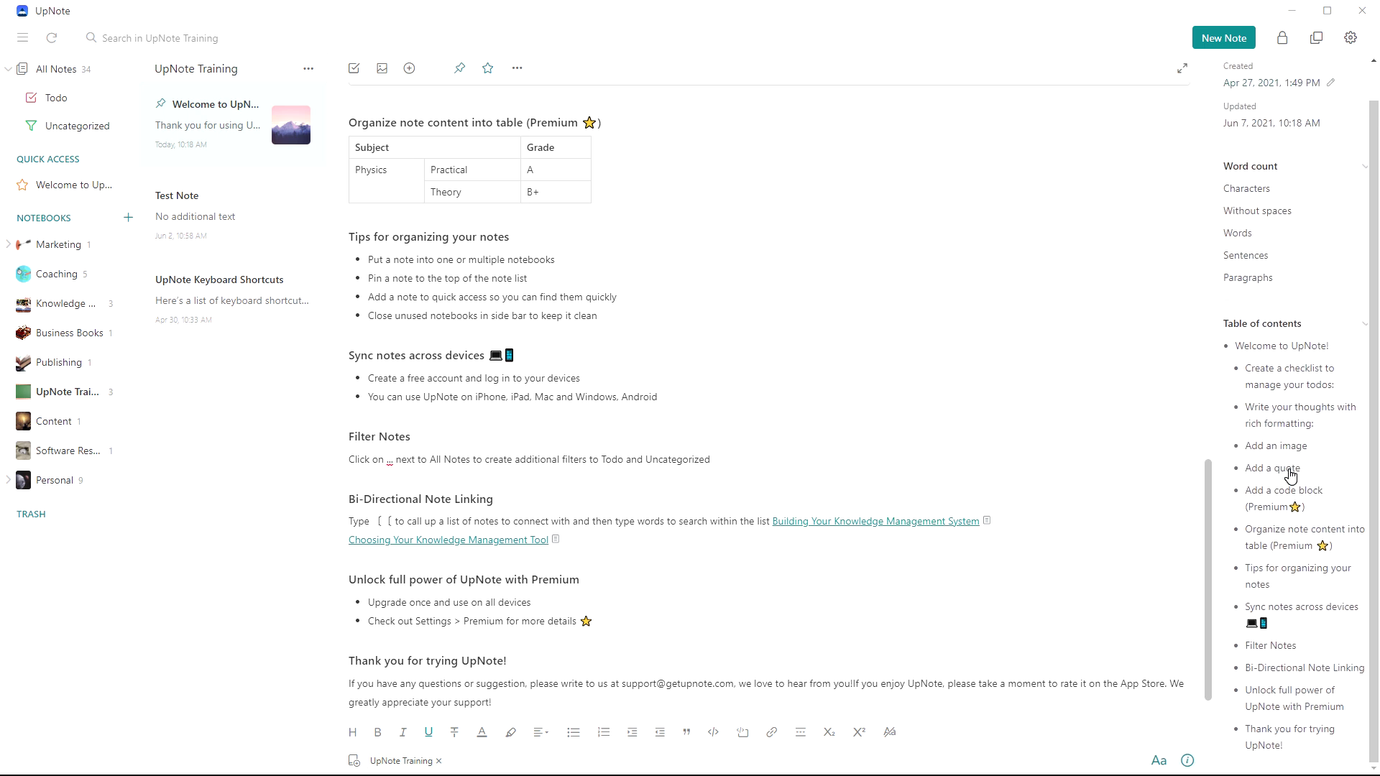
# Close the info panel, then open Export all notes from Settings and dismiss it
pyautogui.click(1187, 763)
pyautogui.click(1352, 40)
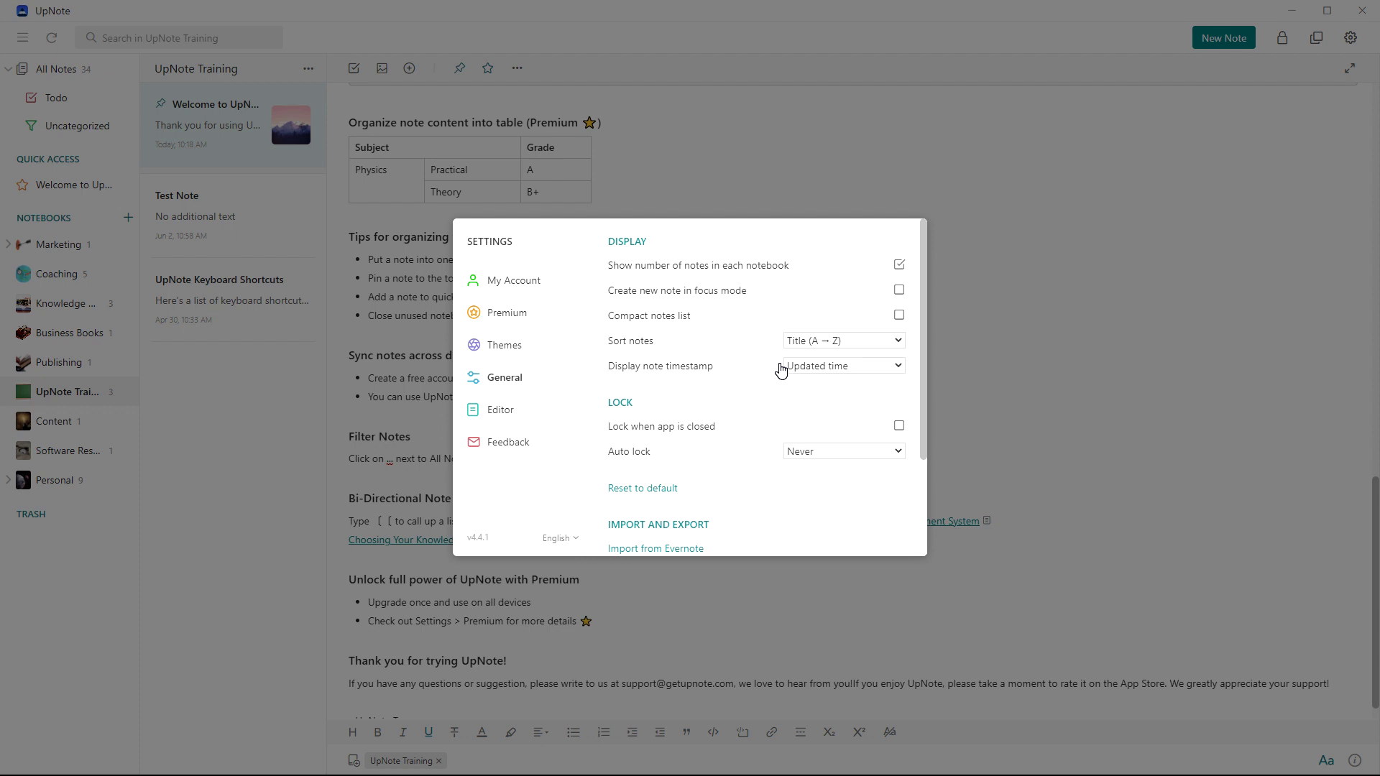
pyautogui.scroll(-1, 737, 295)
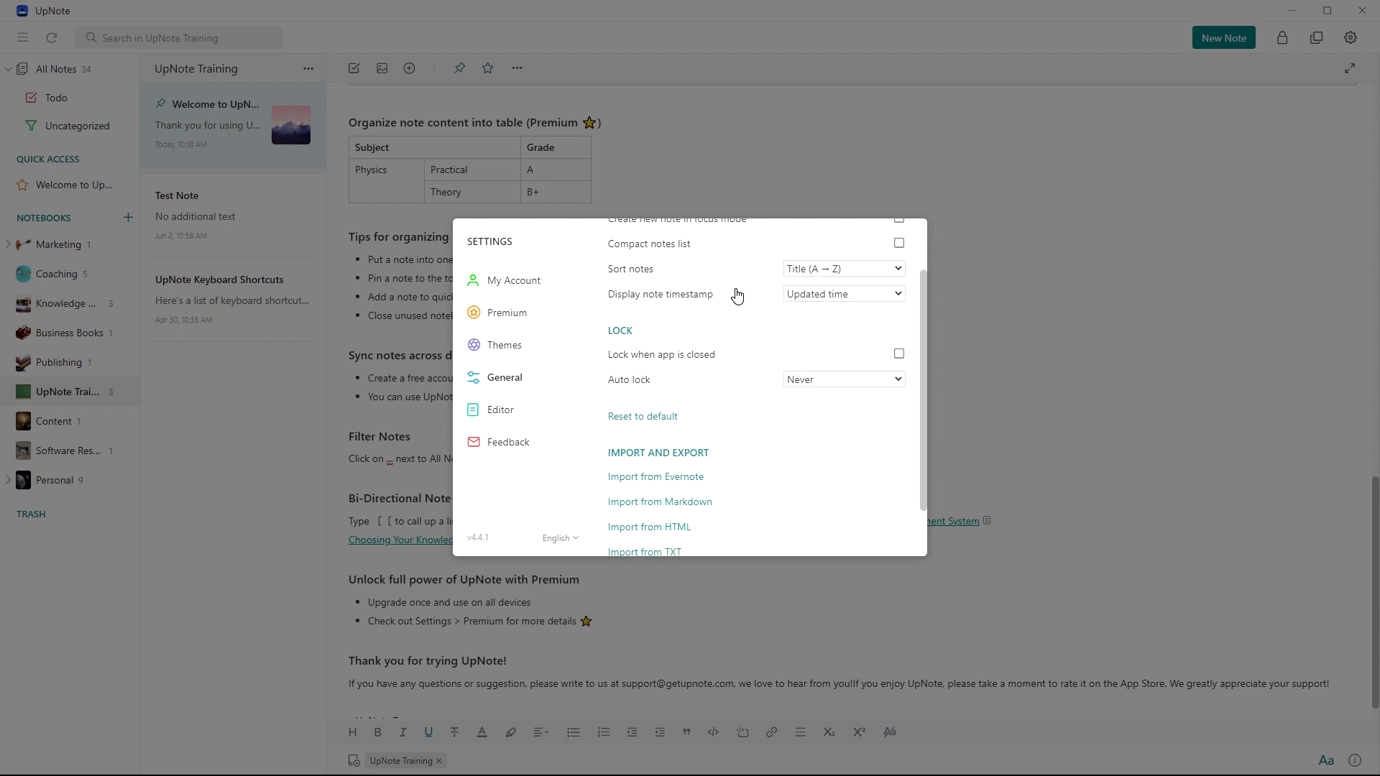
pyautogui.scroll(-1, 737, 294)
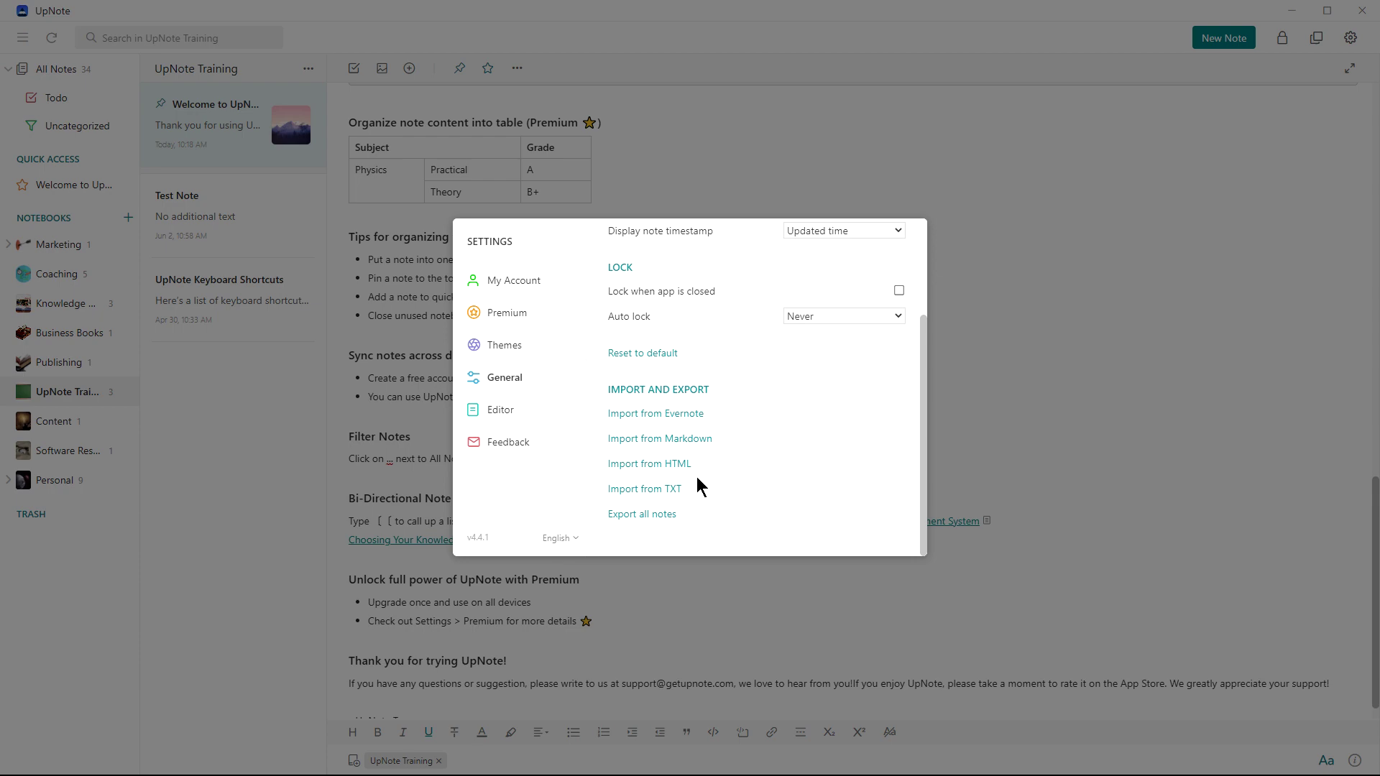
pyautogui.click(640, 516)
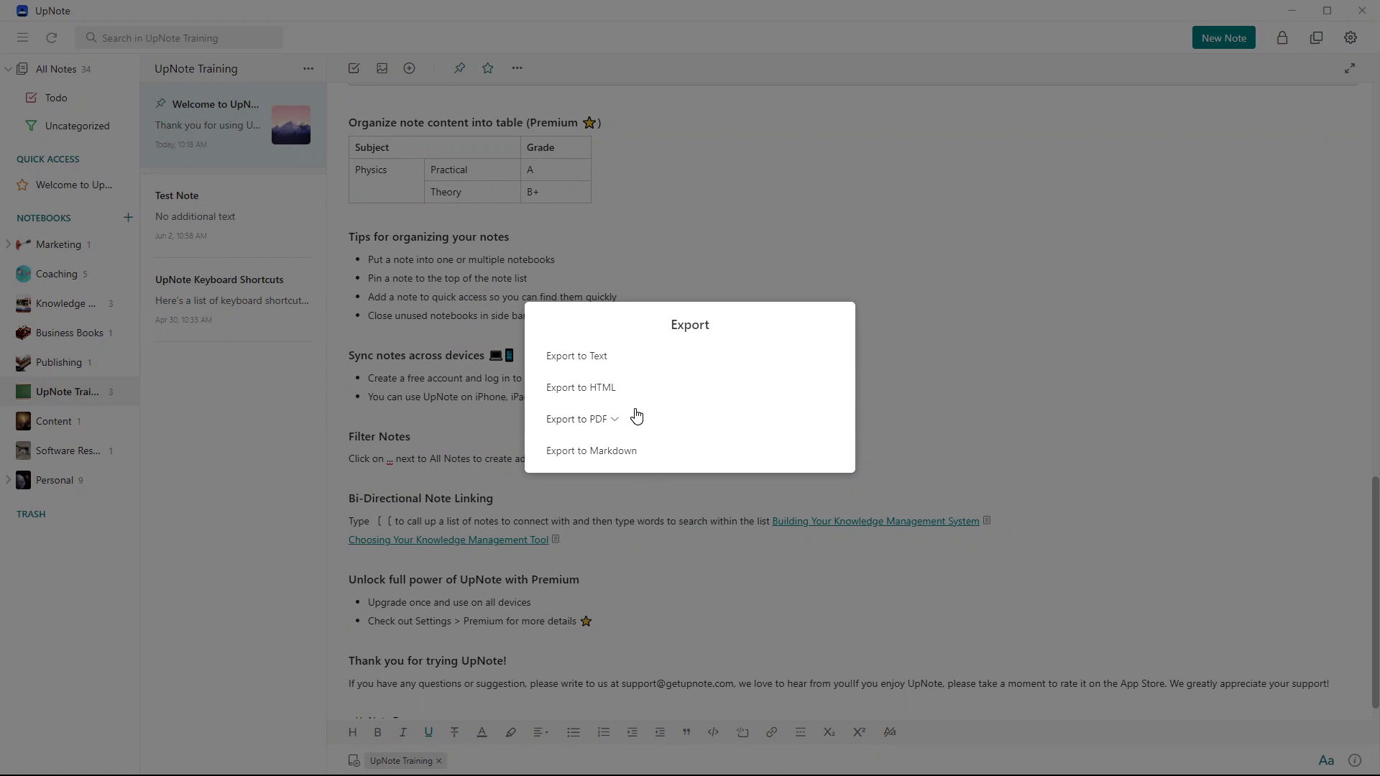
pyautogui.click(900, 396)
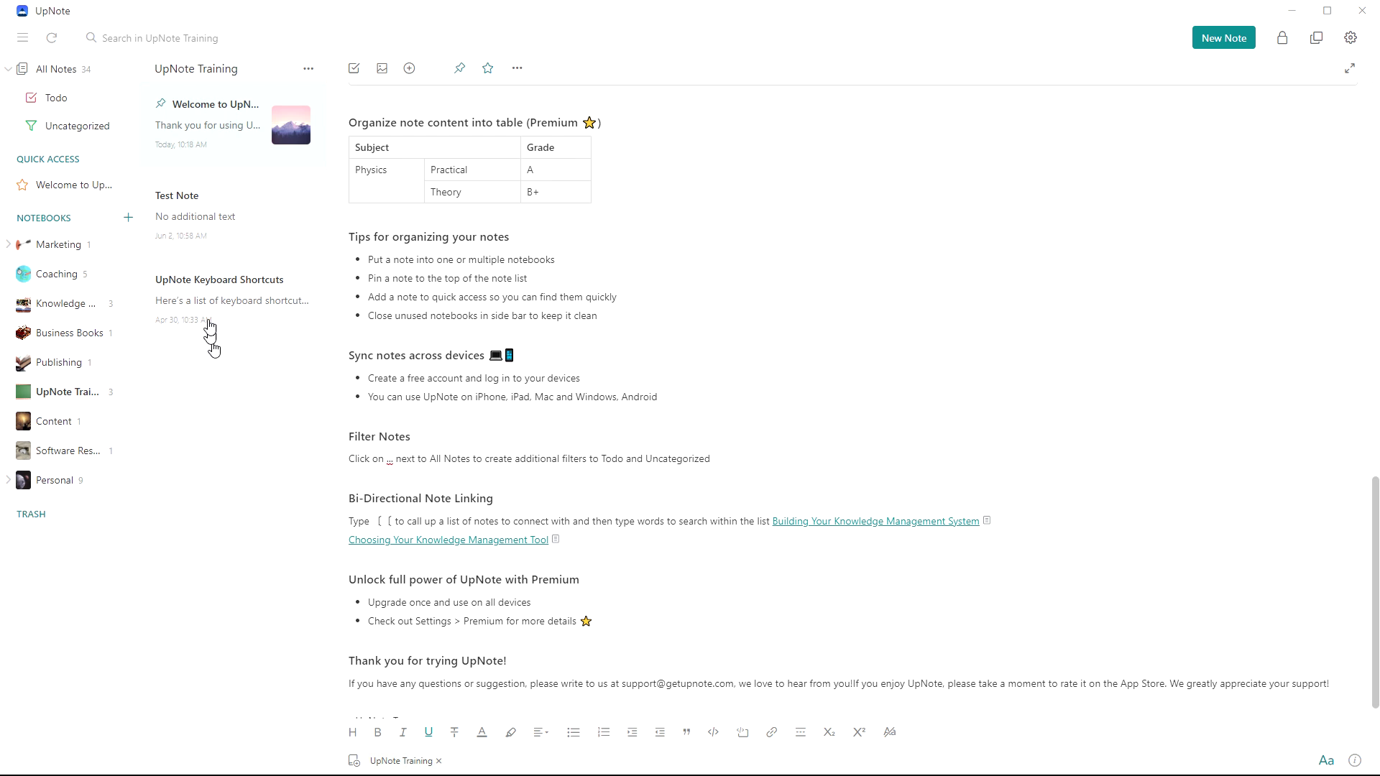
pyautogui.click(22, 39)
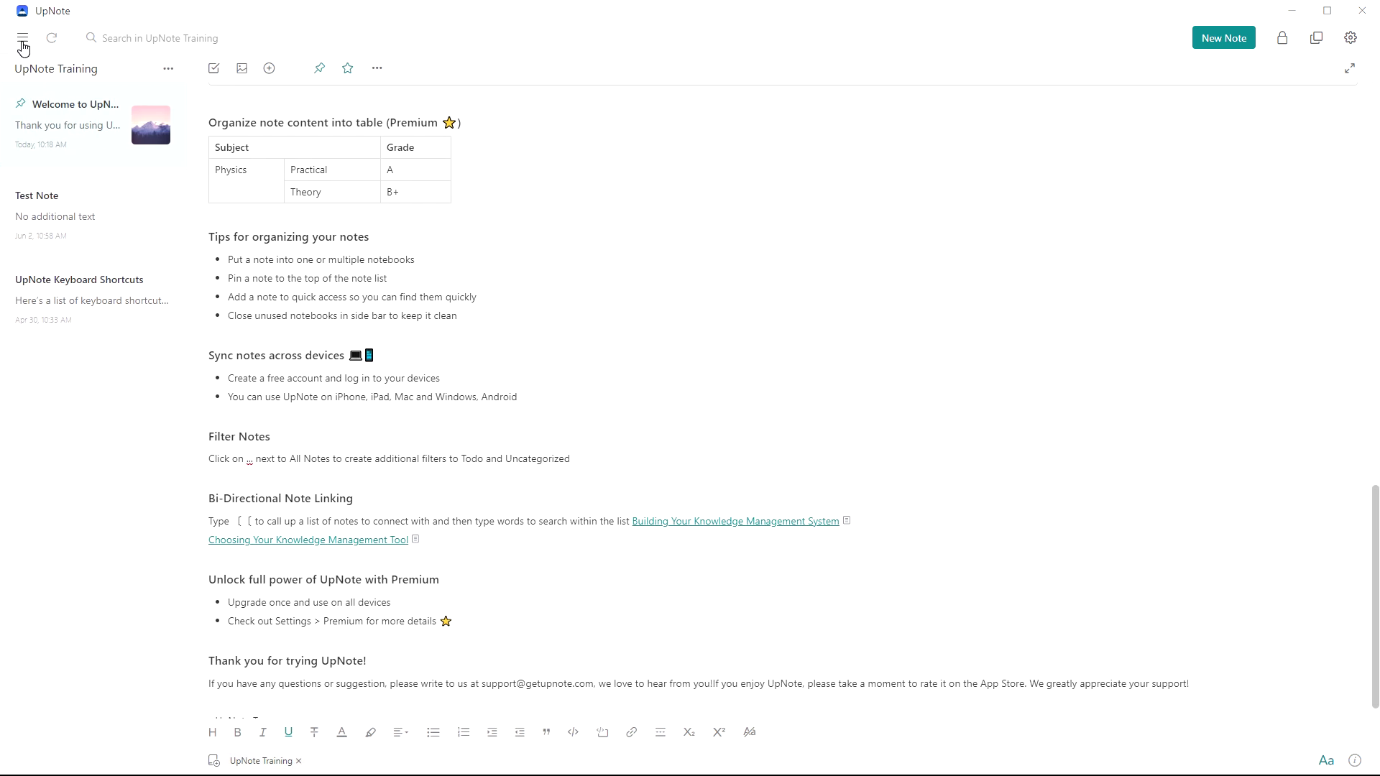
pyautogui.click(22, 41)
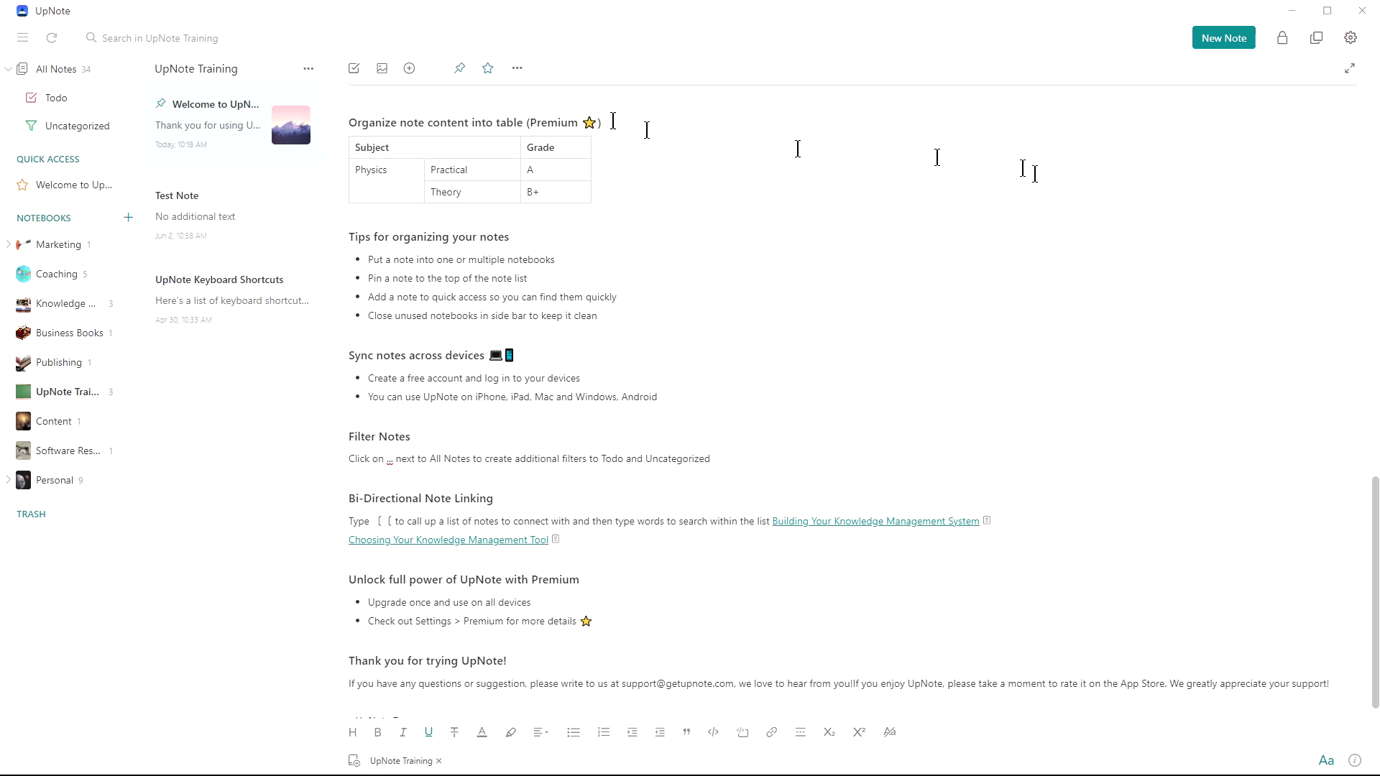
pyautogui.scroll(4, 884, 314)
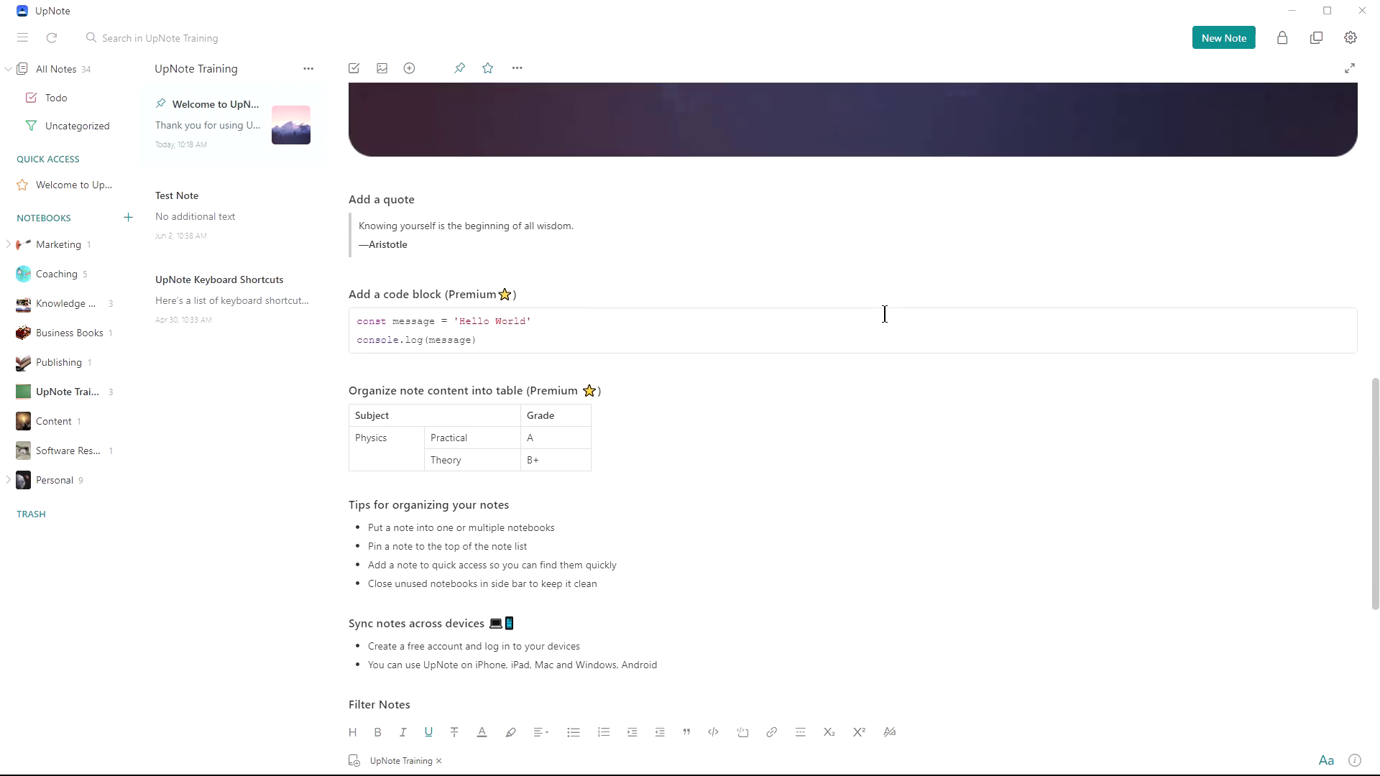
pyautogui.scroll(12, 884, 314)
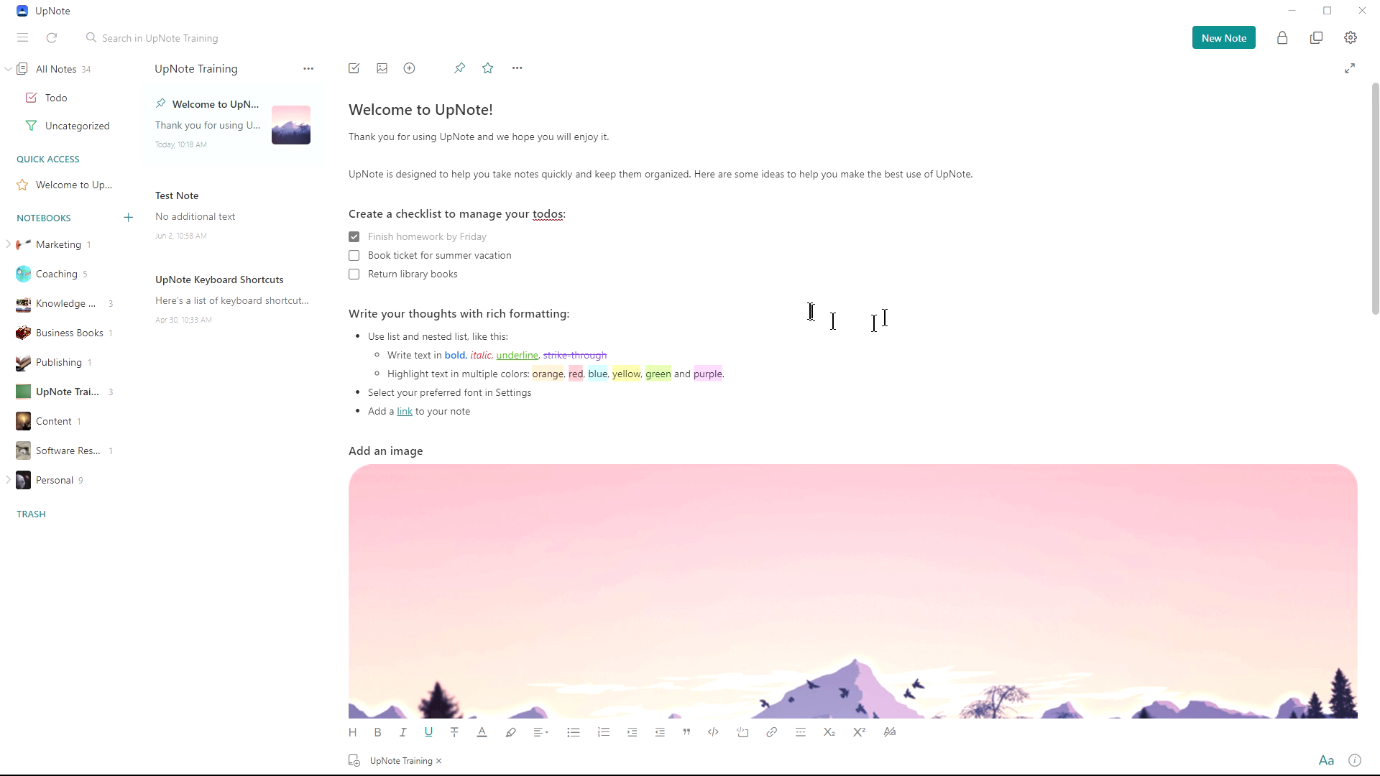